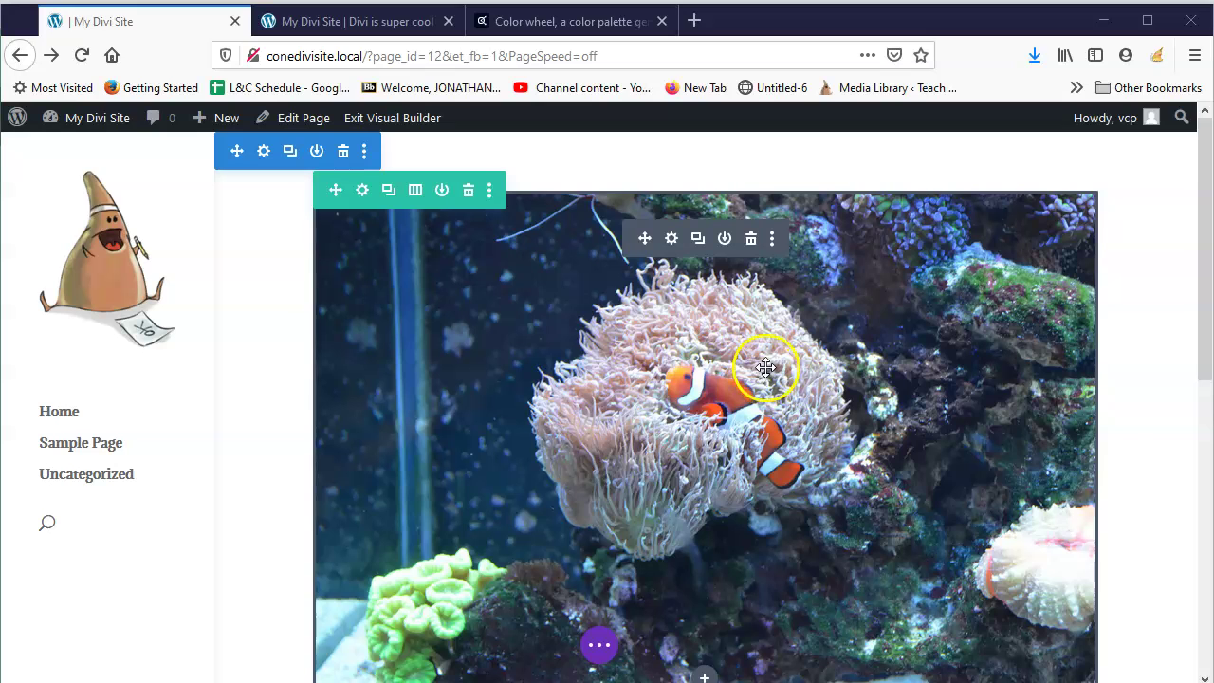
Step: Insert a four-column row under the aquarium image with a Call To Action module (searched 'cal') in column one
scroll(867, 482, down, 3)
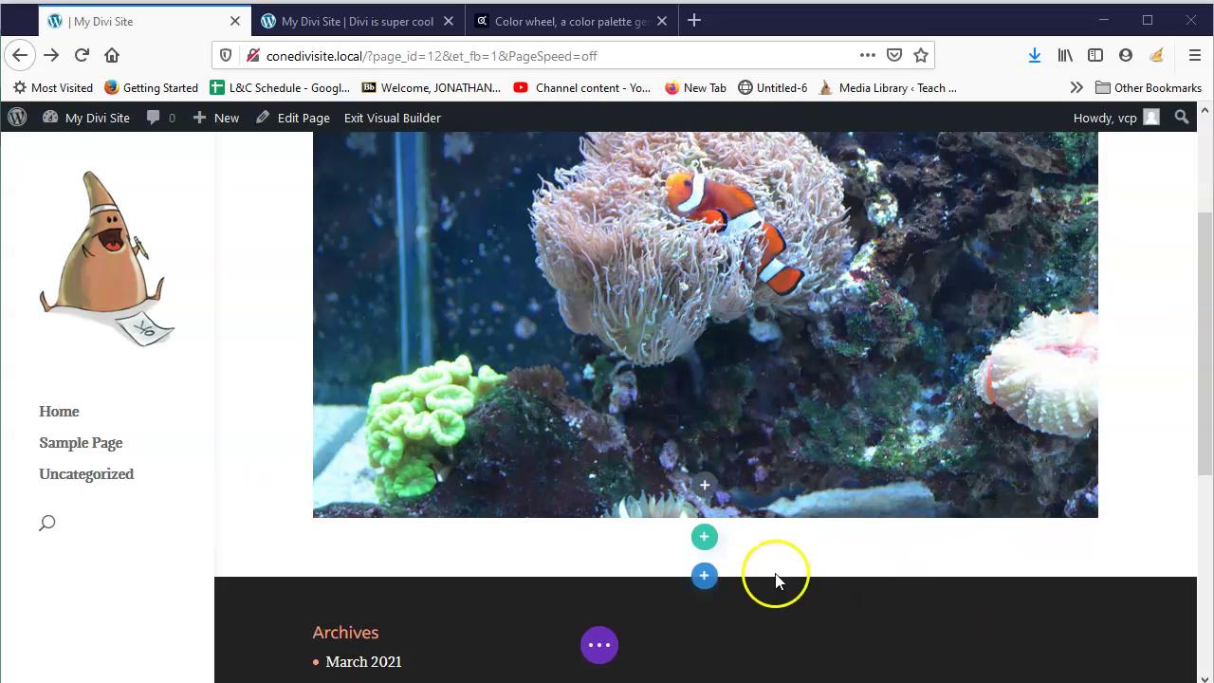
click(709, 539)
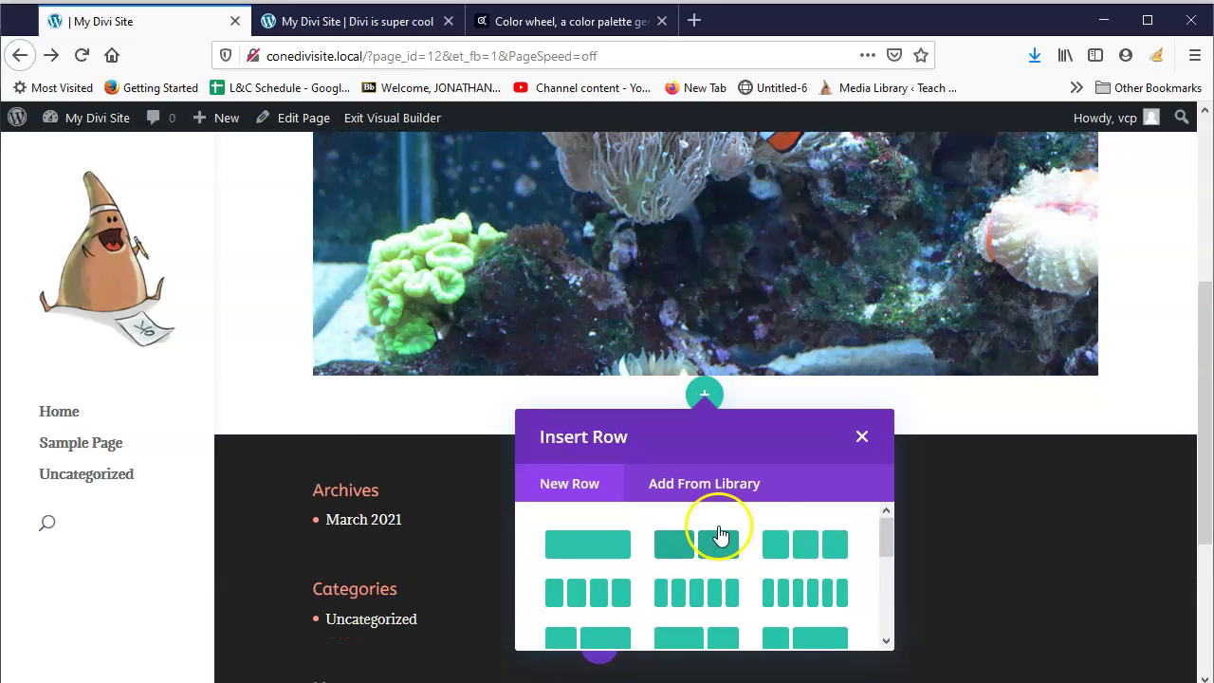
click(582, 596)
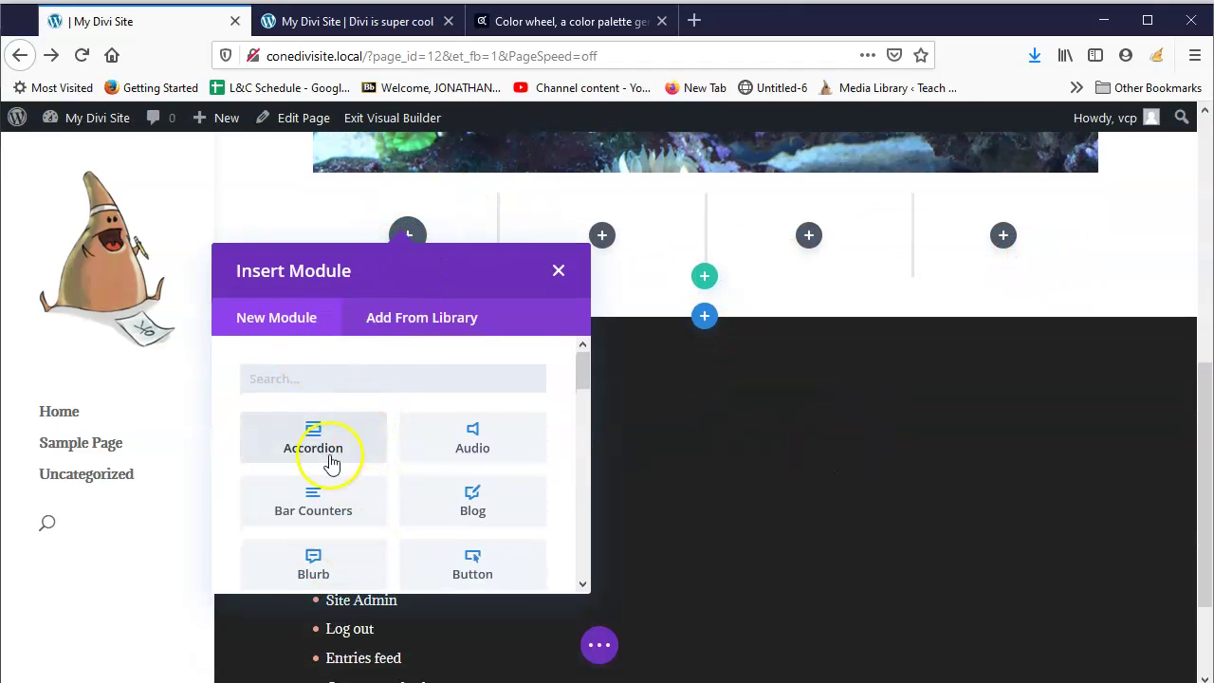
text(cal)
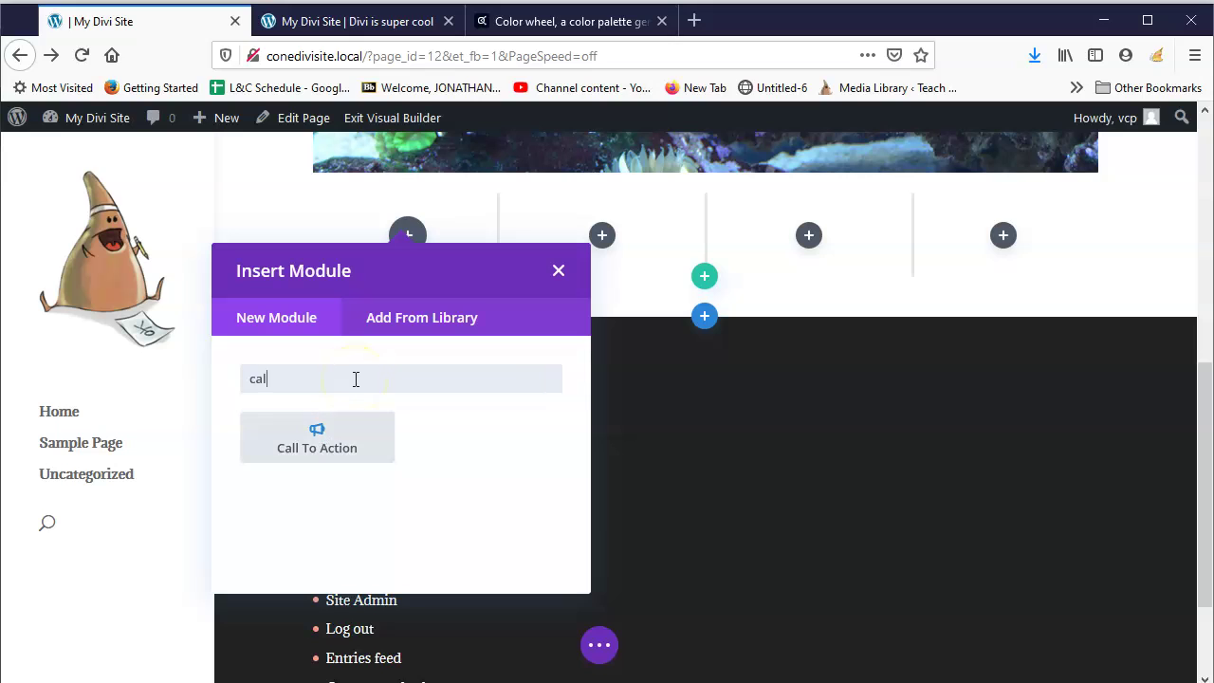
click(322, 434)
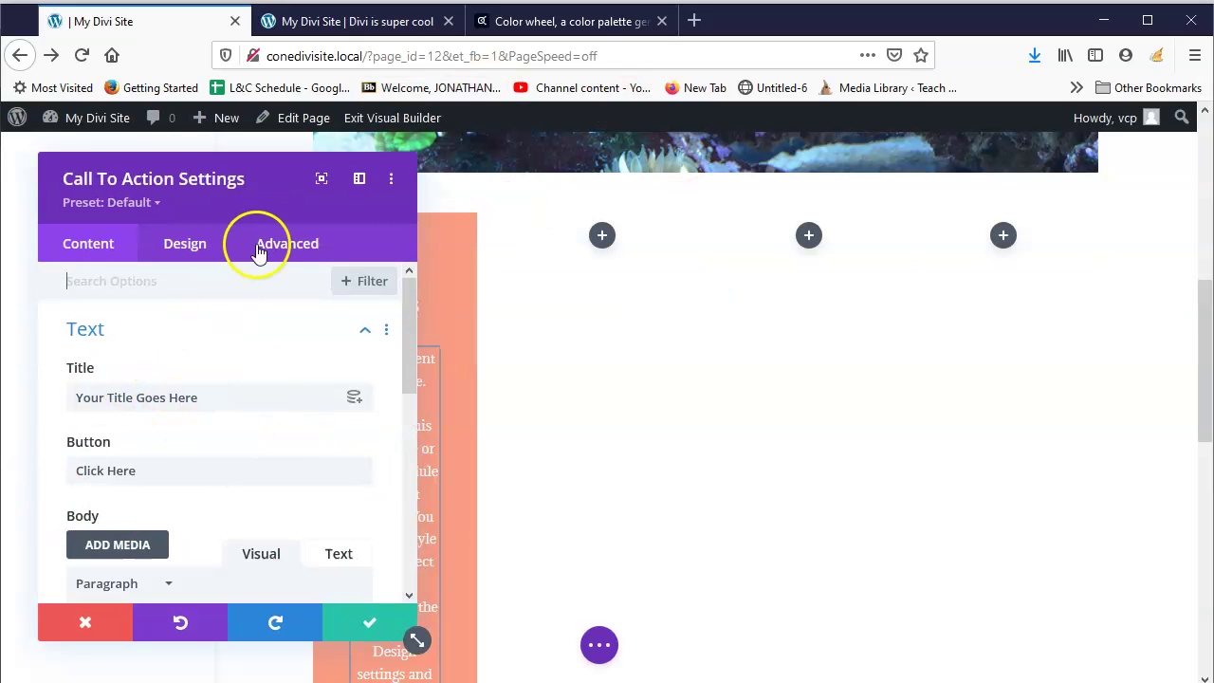
Step: Review the Call To Action's Content and Design options, then close its settings, keeping the defaults
scroll(252, 420, down, 5)
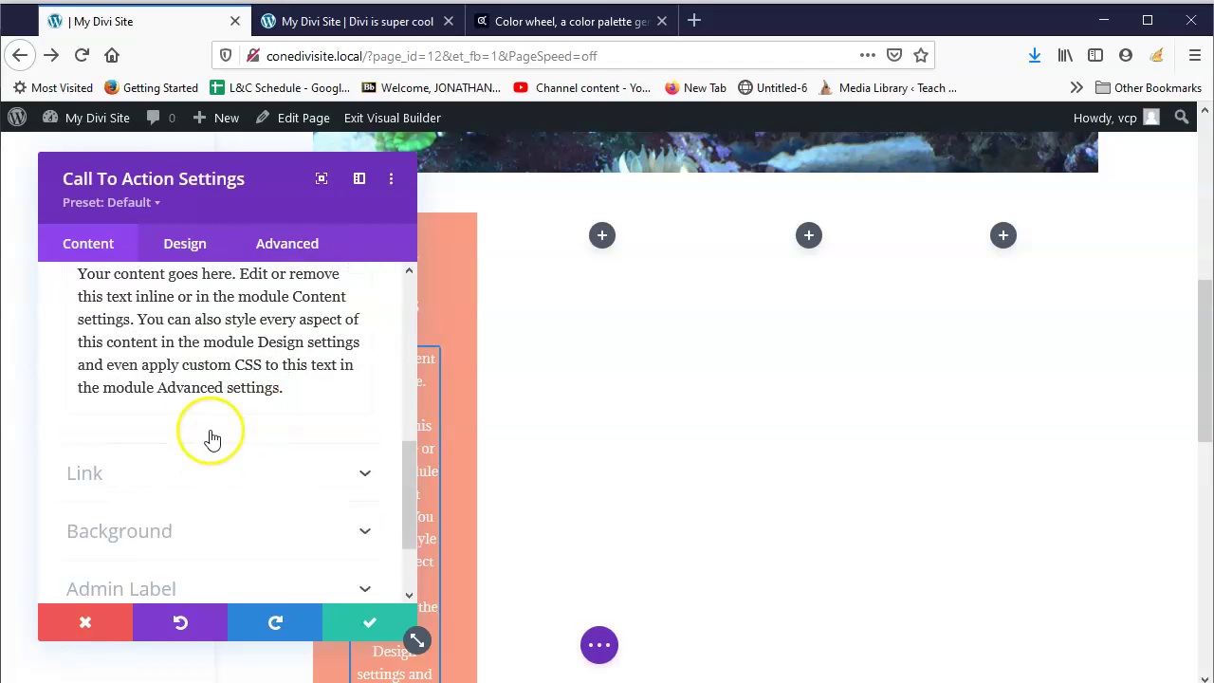
scroll(211, 434, up, 3)
scroll(82, 366, up, 4)
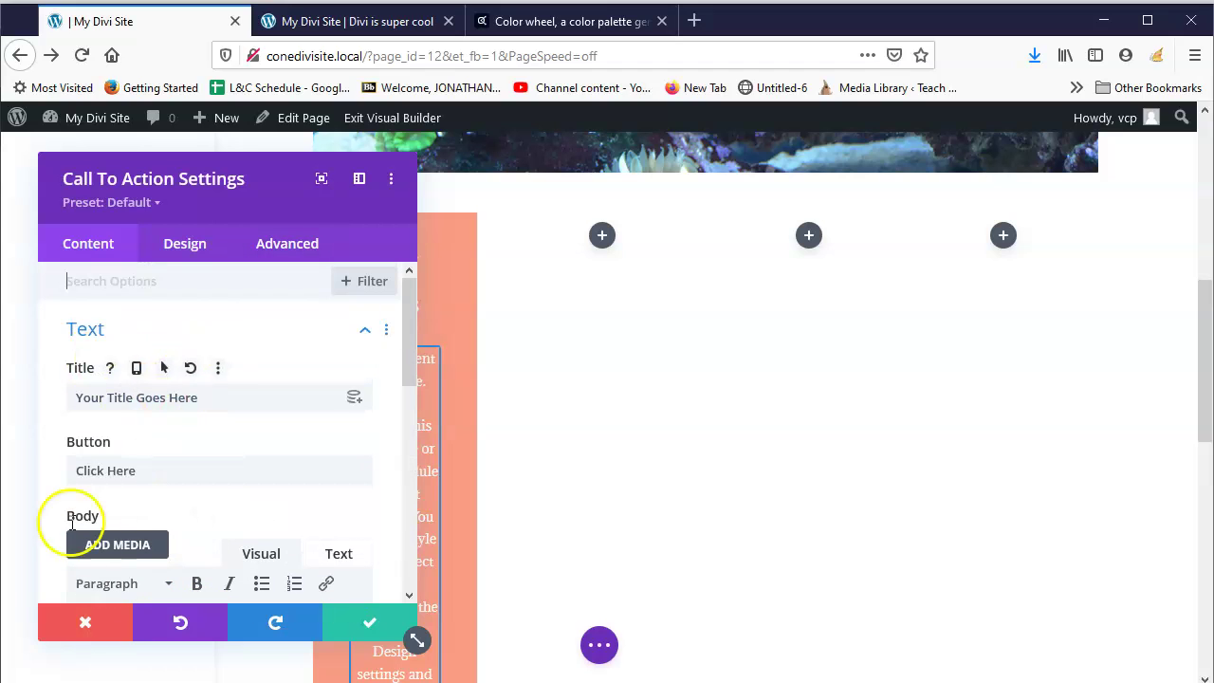
scroll(98, 393, down, 4)
scroll(140, 487, down, 3)
scroll(120, 477, up, 6)
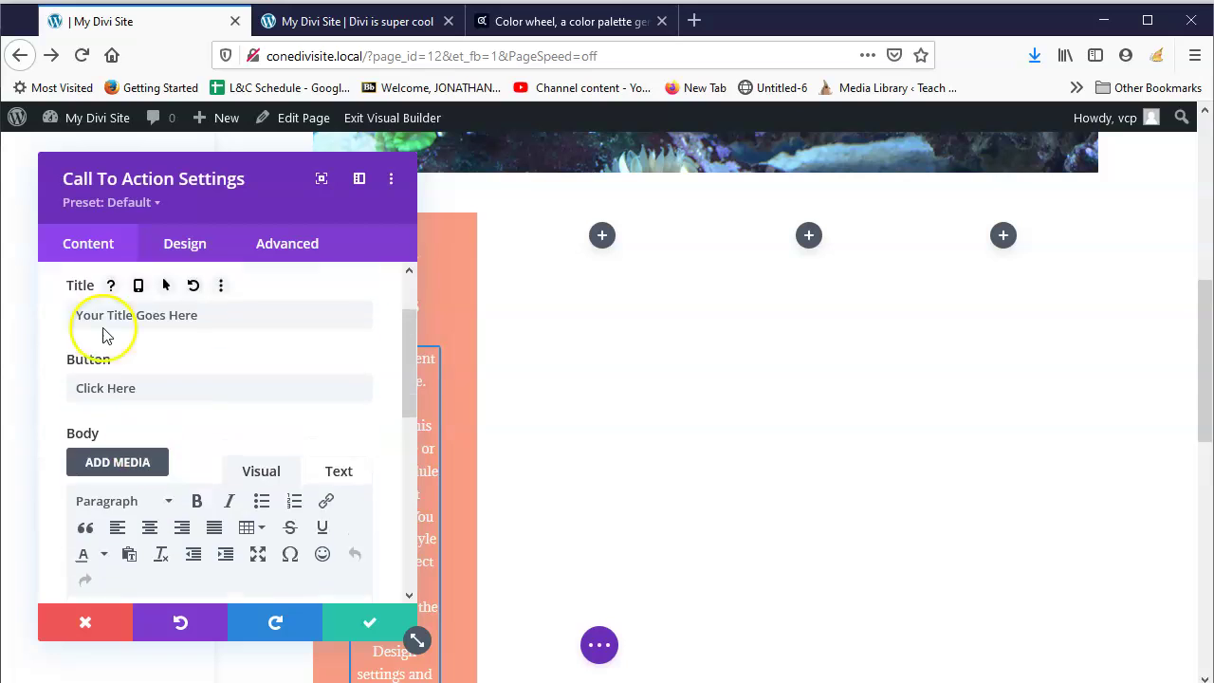
click(200, 255)
scroll(237, 360, down, 5)
click(99, 243)
scroll(184, 455, down, 5)
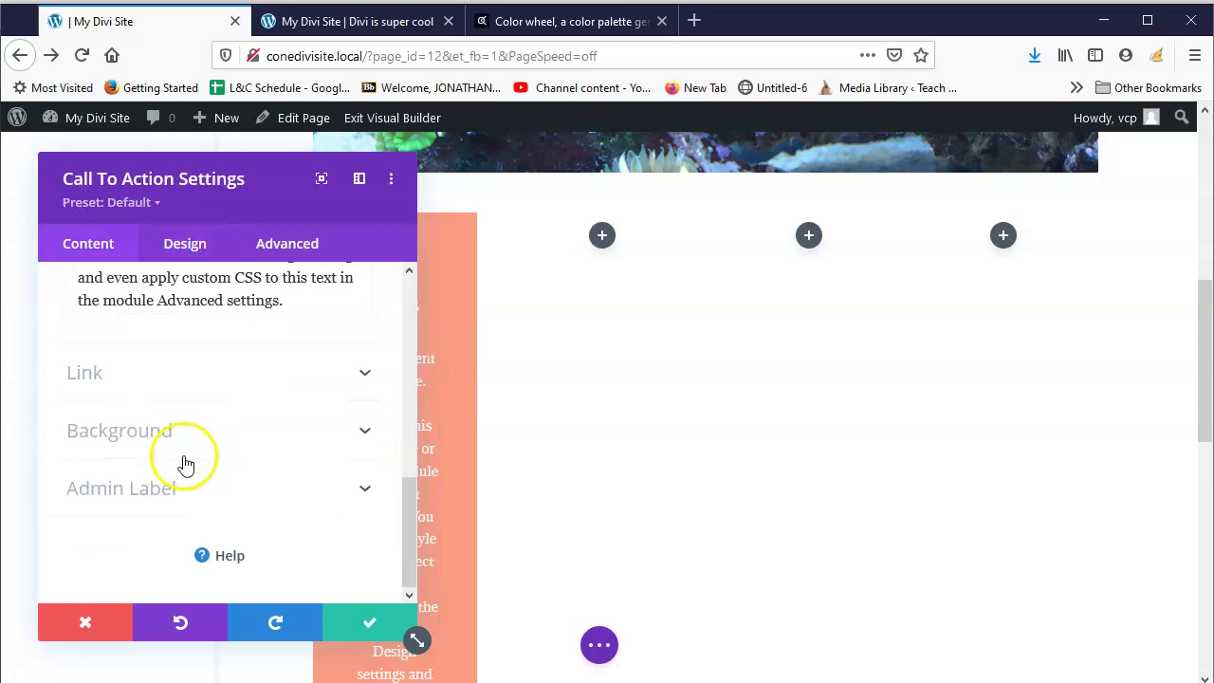
scroll(190, 474, up, 6)
click(398, 619)
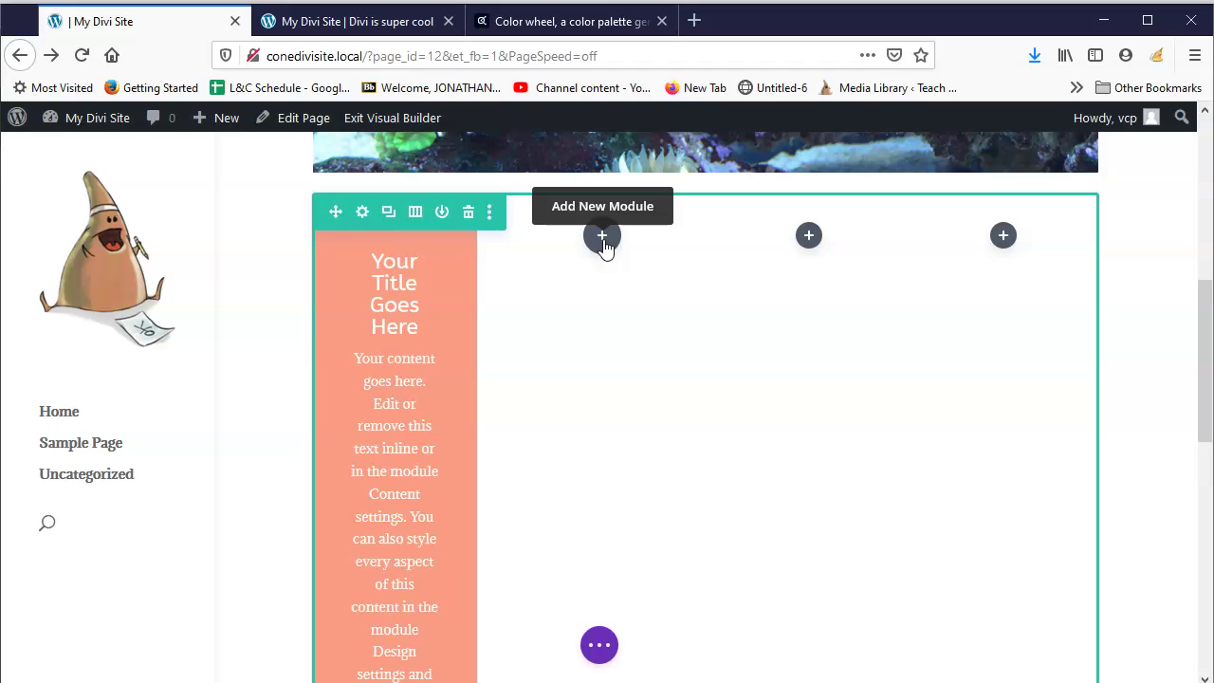
Step: Insert a default Call To Action module into column two via the 'ca' search and save it
click(603, 239)
text(ca)
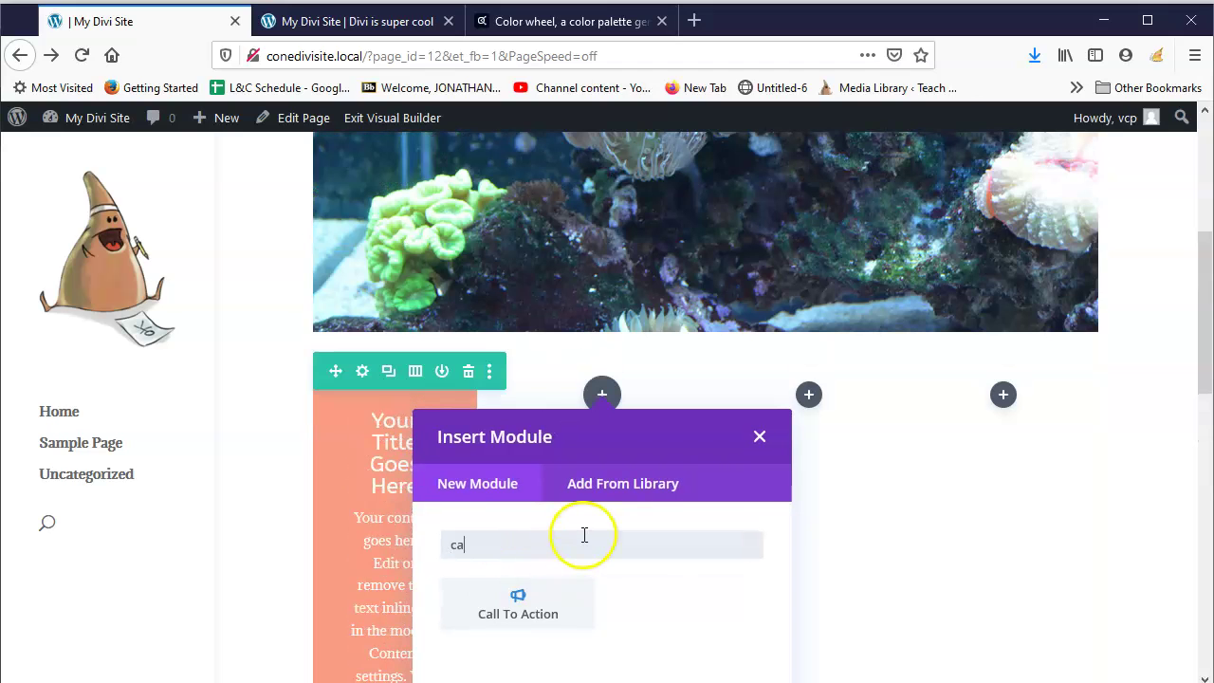
click(580, 612)
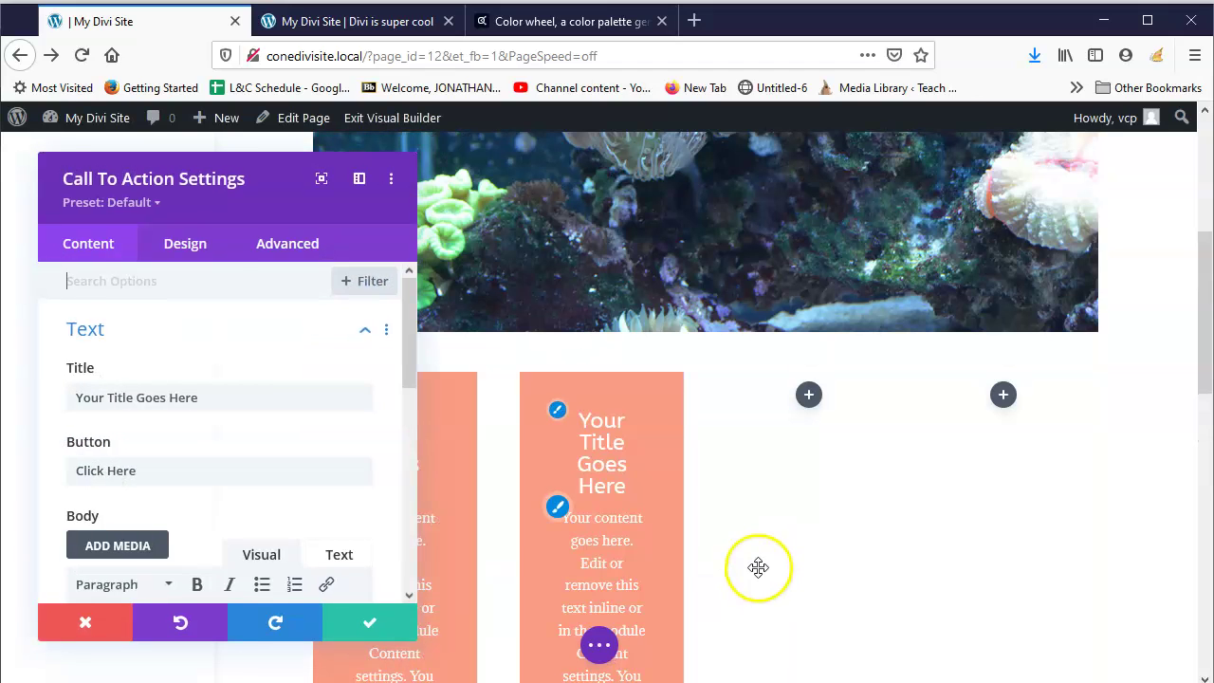
click(377, 627)
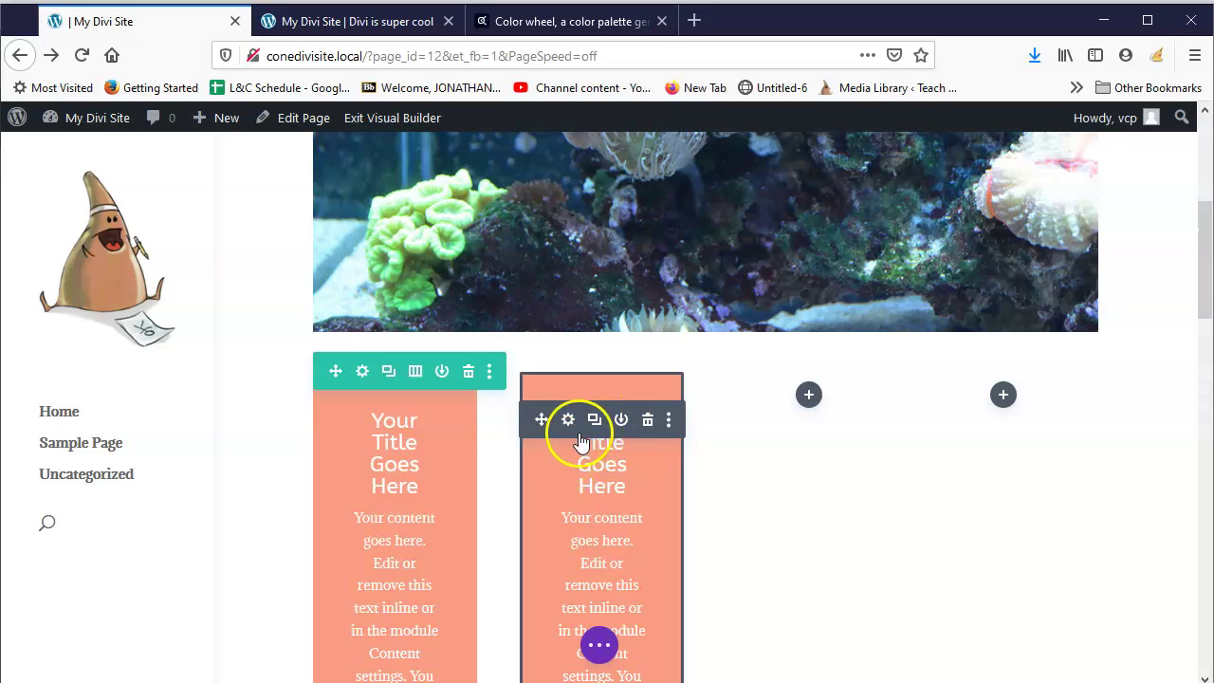
Step: Drag the duplicated Call To Action module into the empty third column
drag(599, 441, 569, 569)
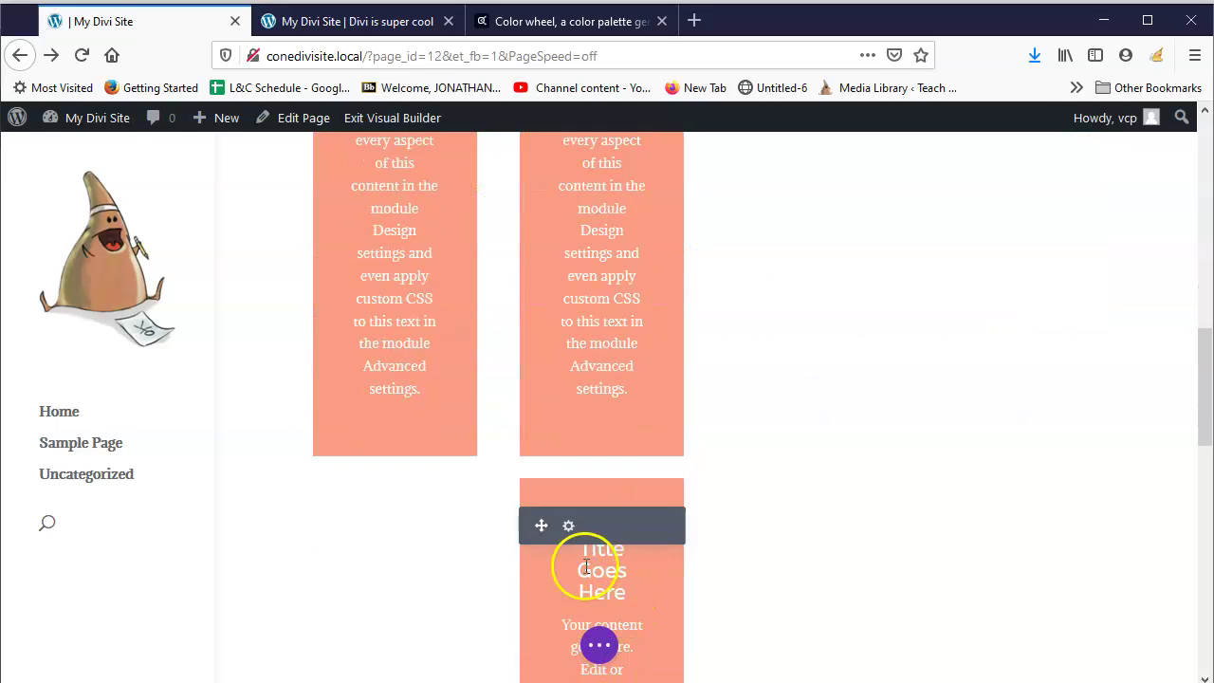
drag(538, 523, 787, 493)
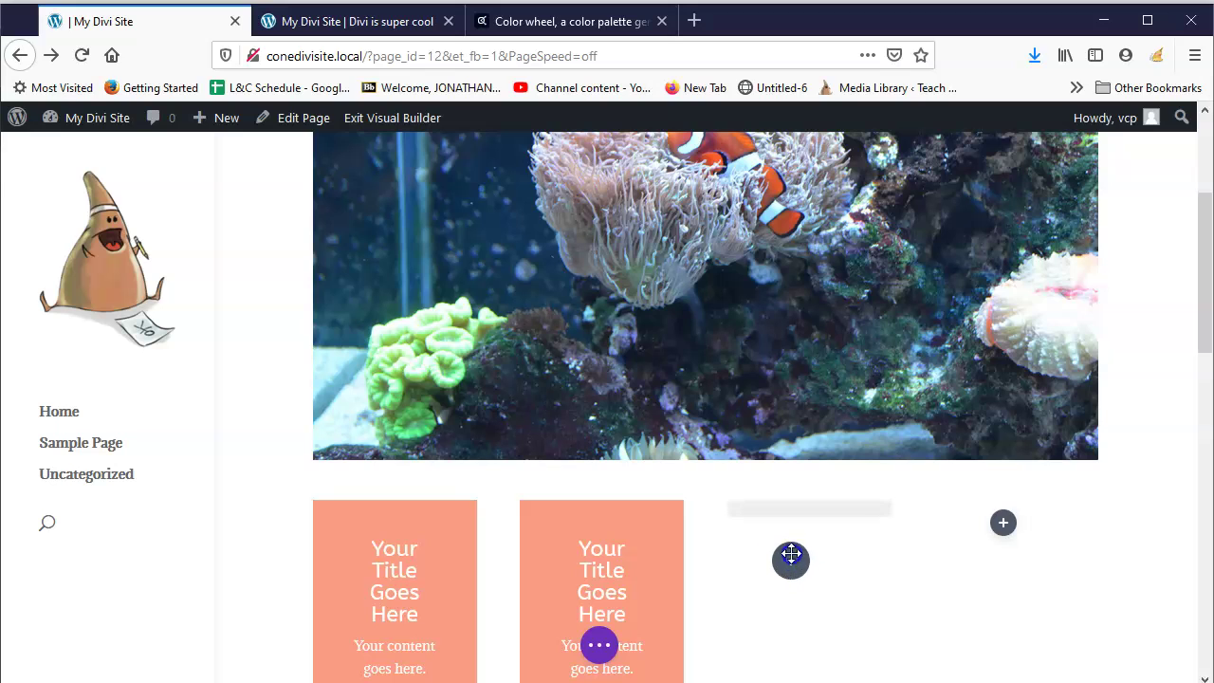
drag(838, 421, 807, 590)
scroll(758, 512, down, 2)
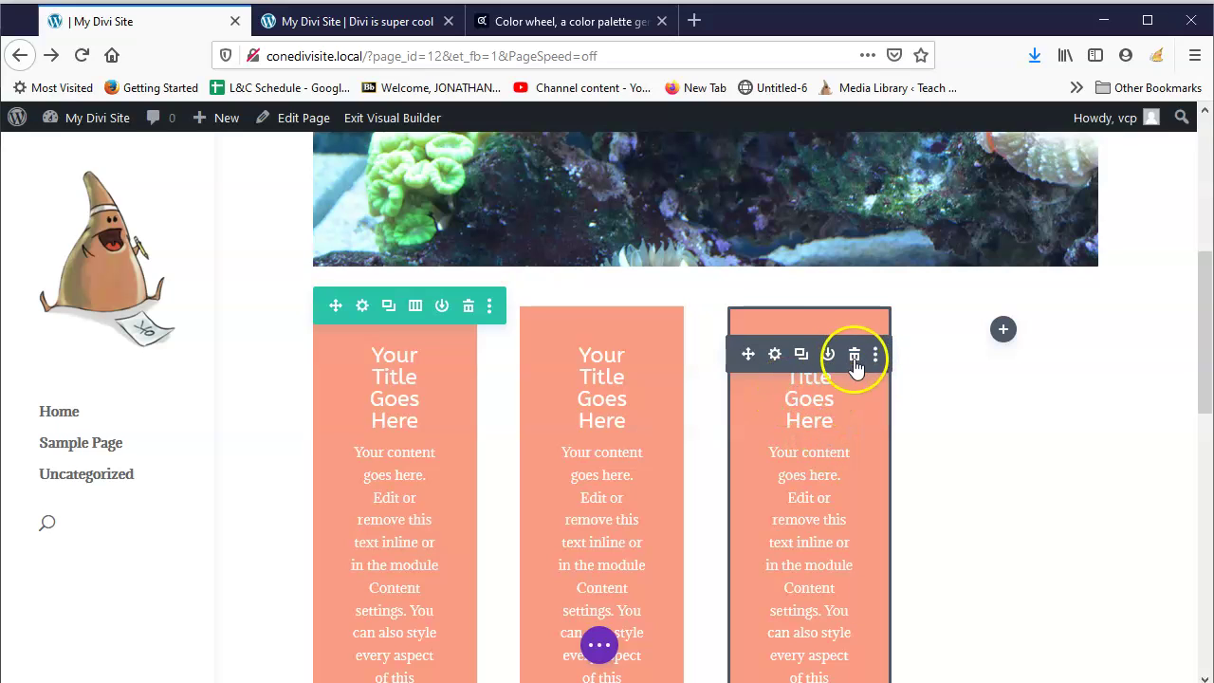
Step: Copy the third Call To Action module, paste it, and drag the copy into column four
click(775, 358)
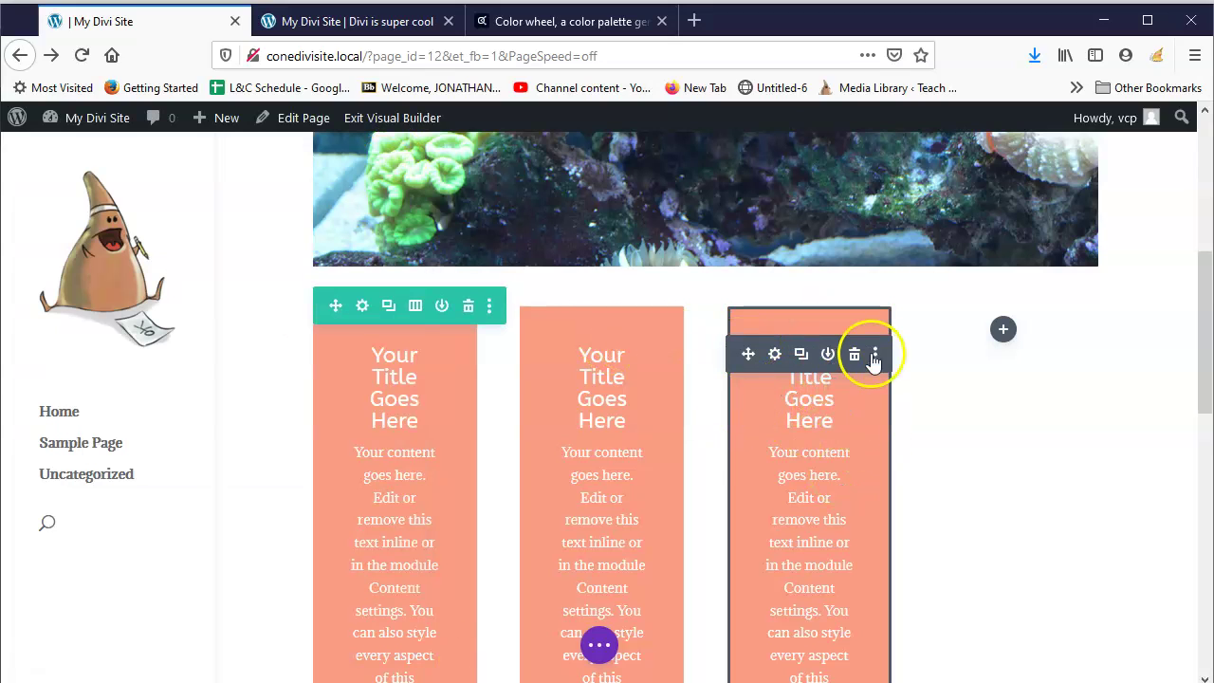
click(875, 356)
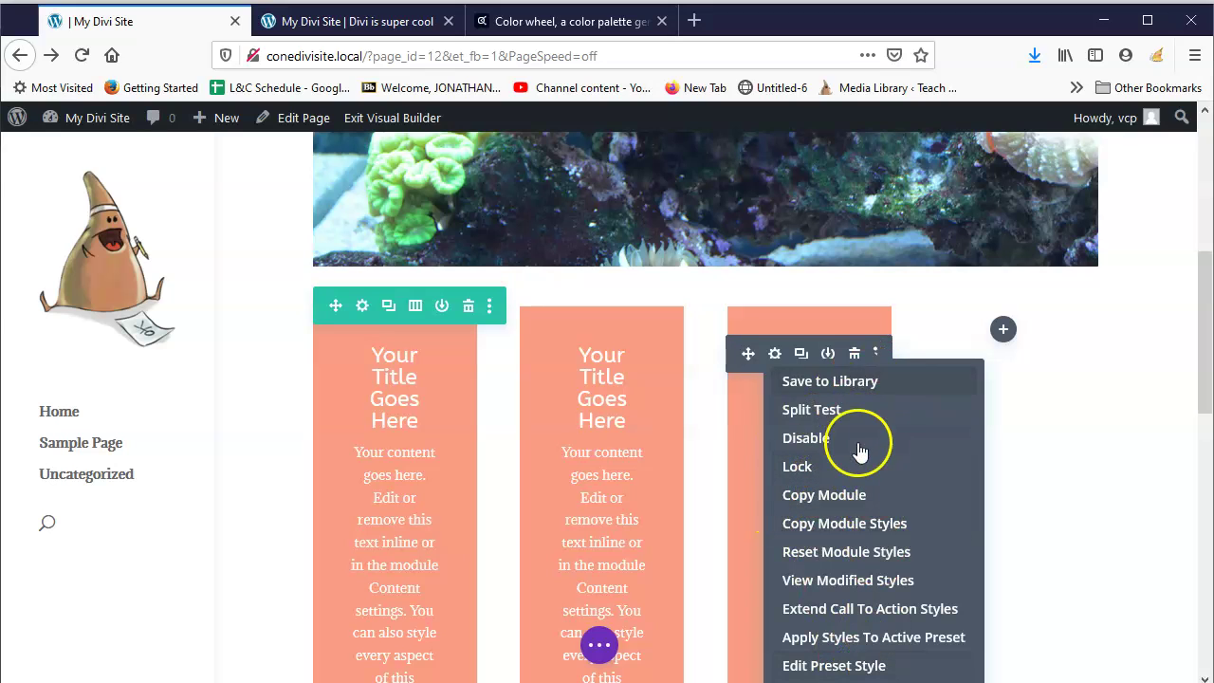
click(816, 494)
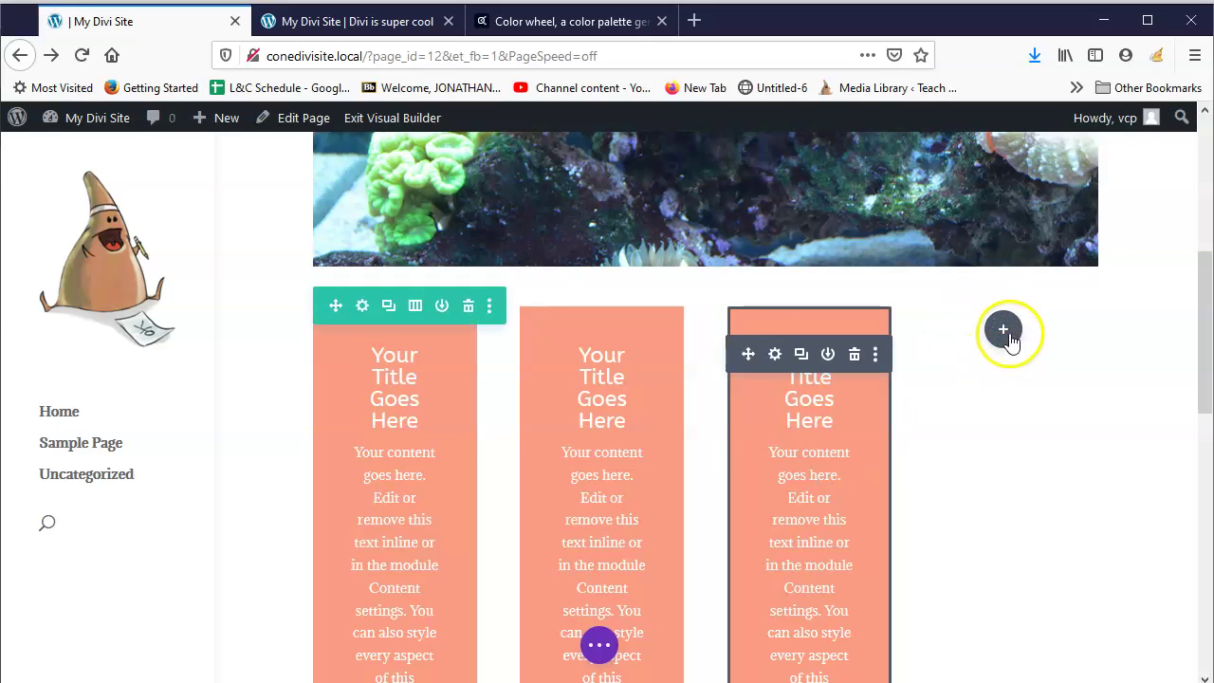
click(876, 357)
click(844, 581)
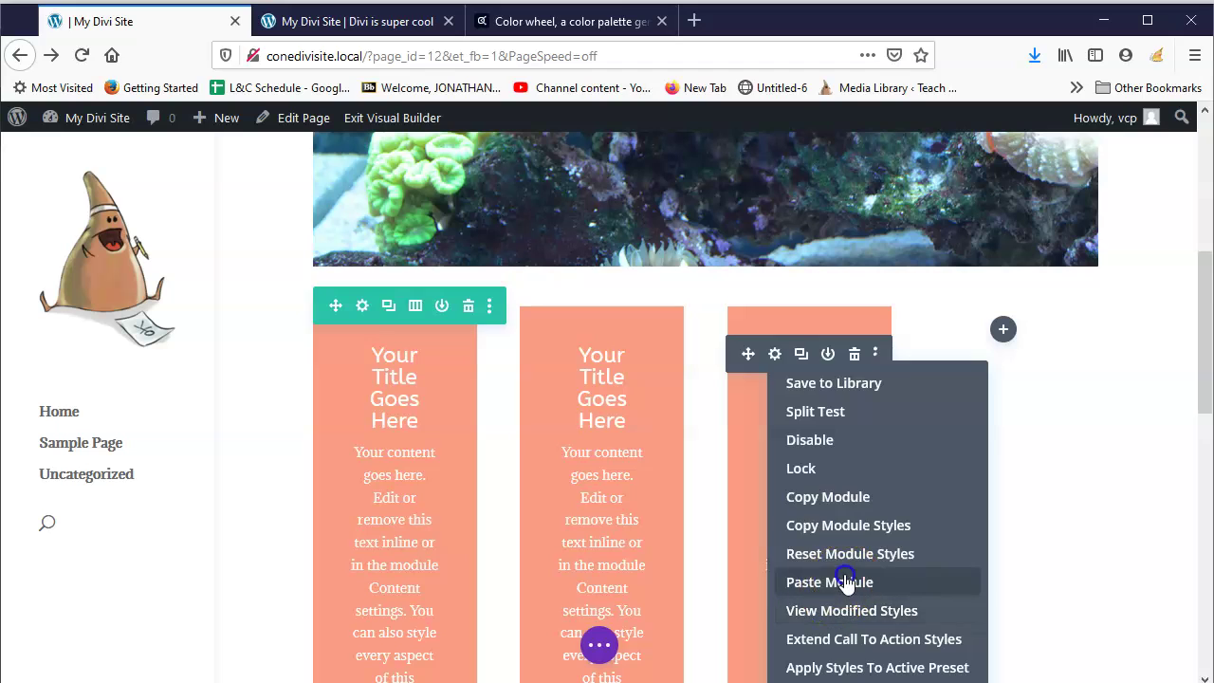
scroll(840, 575, down, 7)
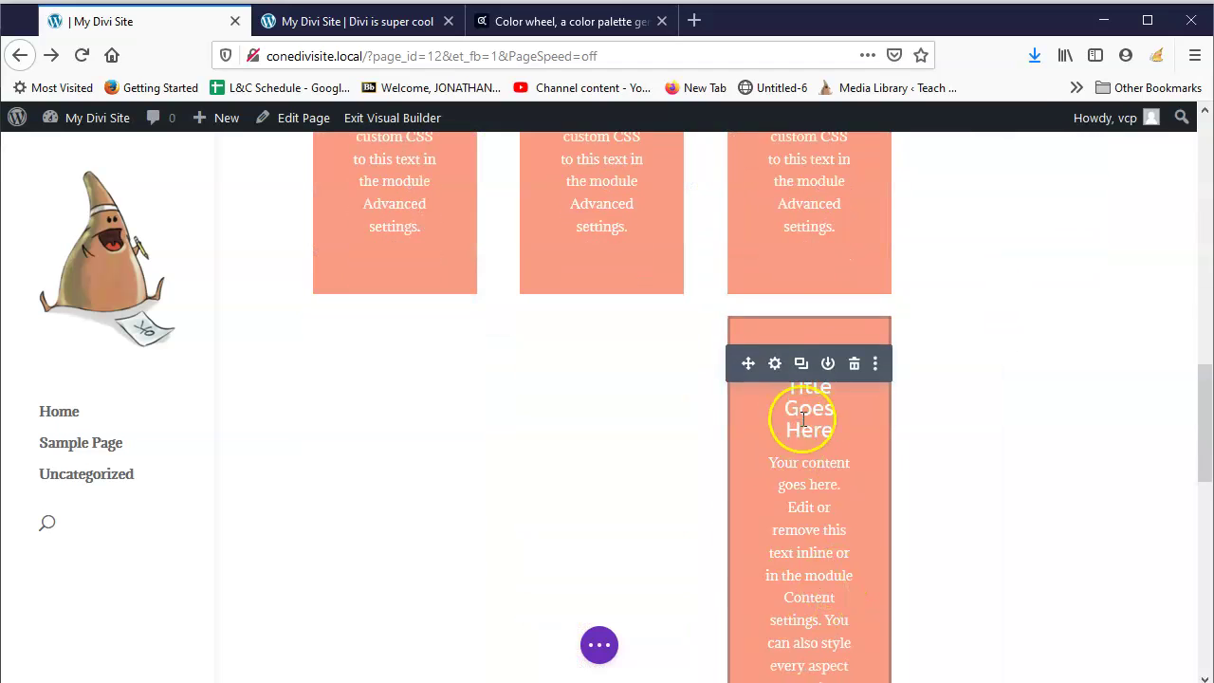
drag(746, 363, 672, 293)
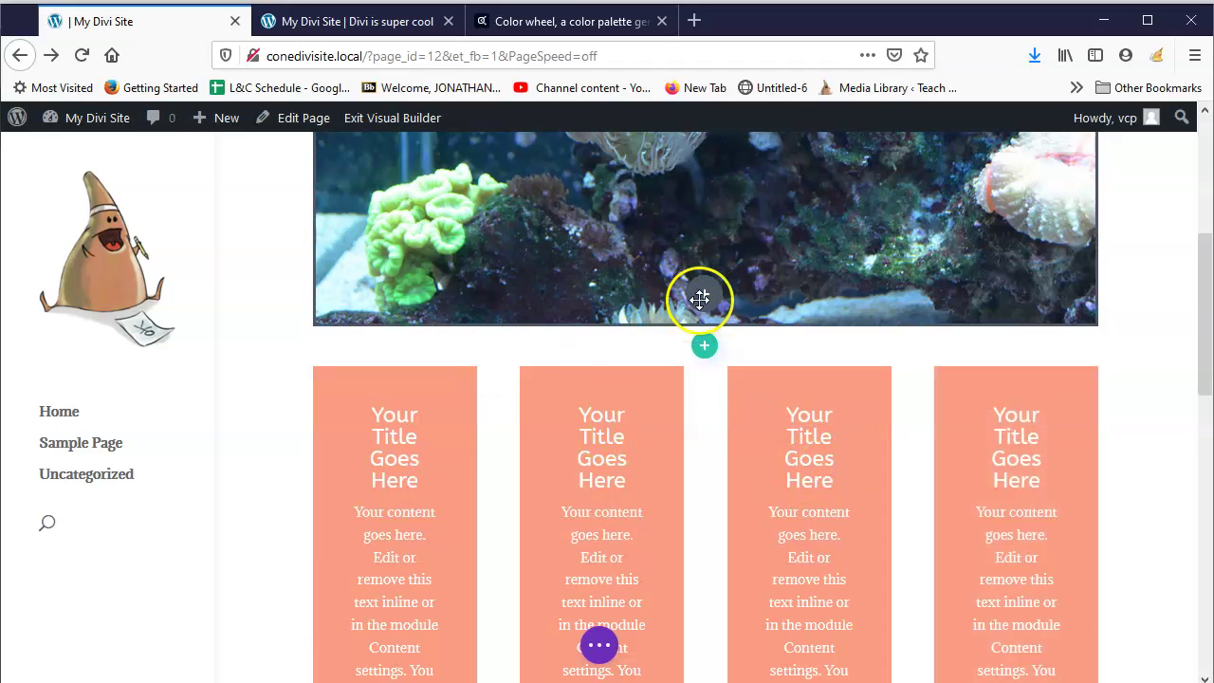
scroll(702, 284, up, 5)
click(773, 239)
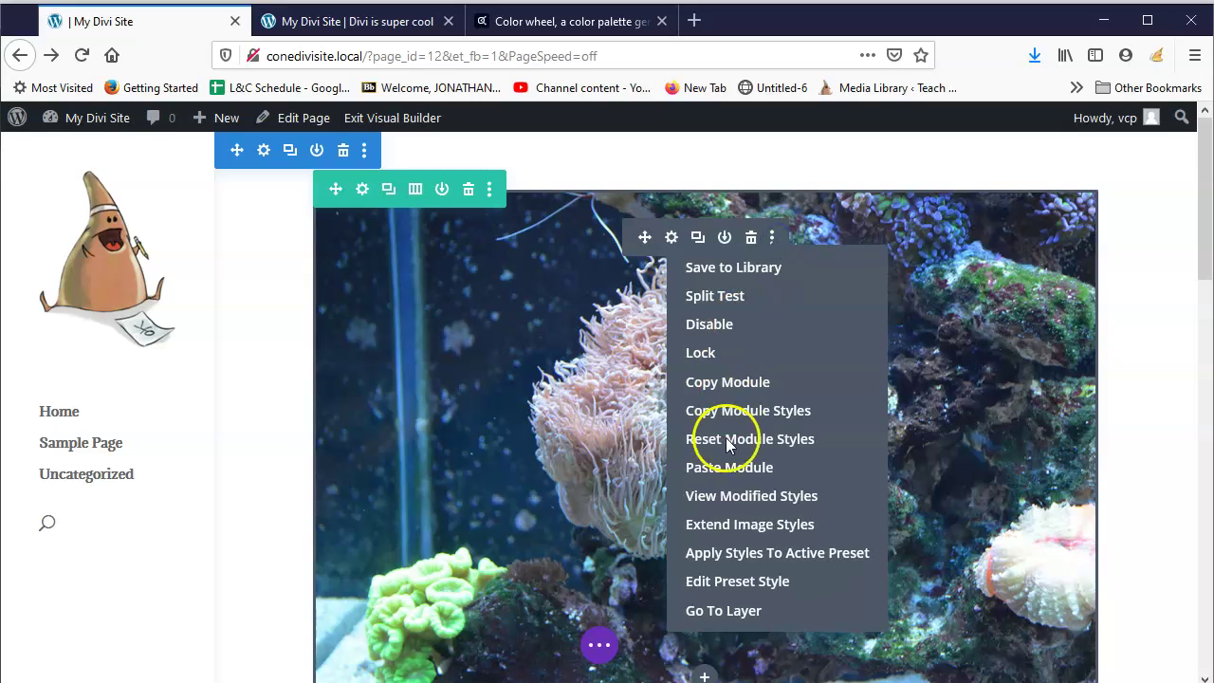
click(739, 467)
scroll(808, 474, down, 5)
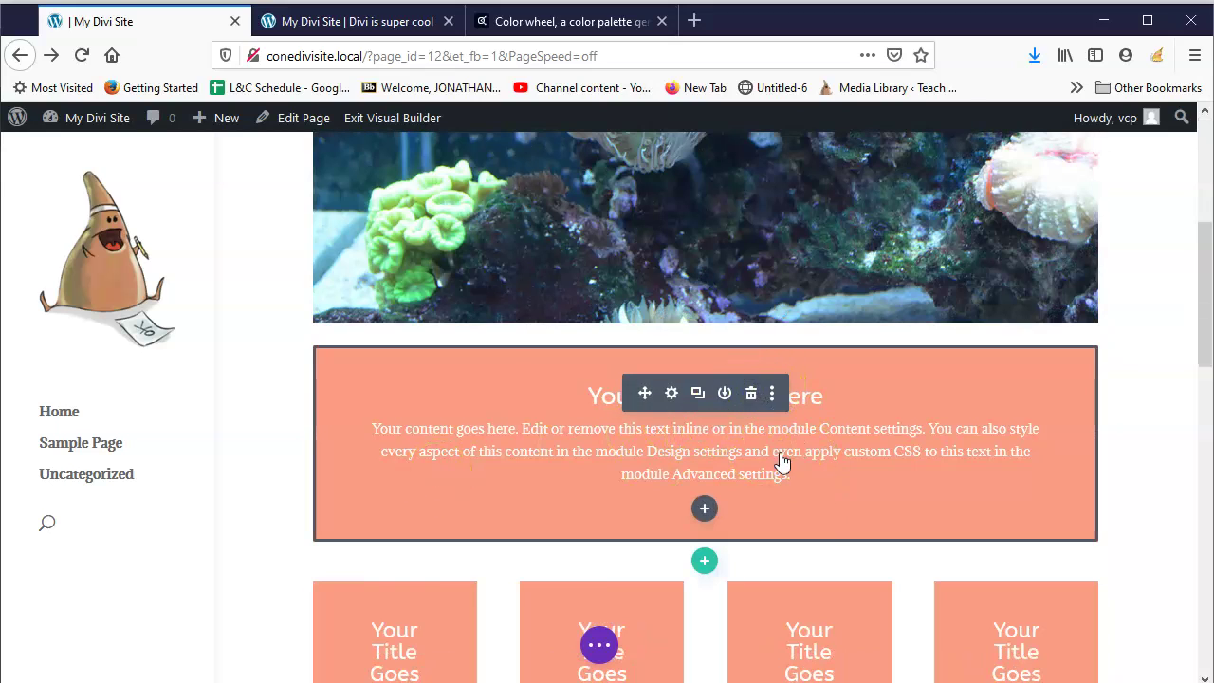
key(ctrl+z)
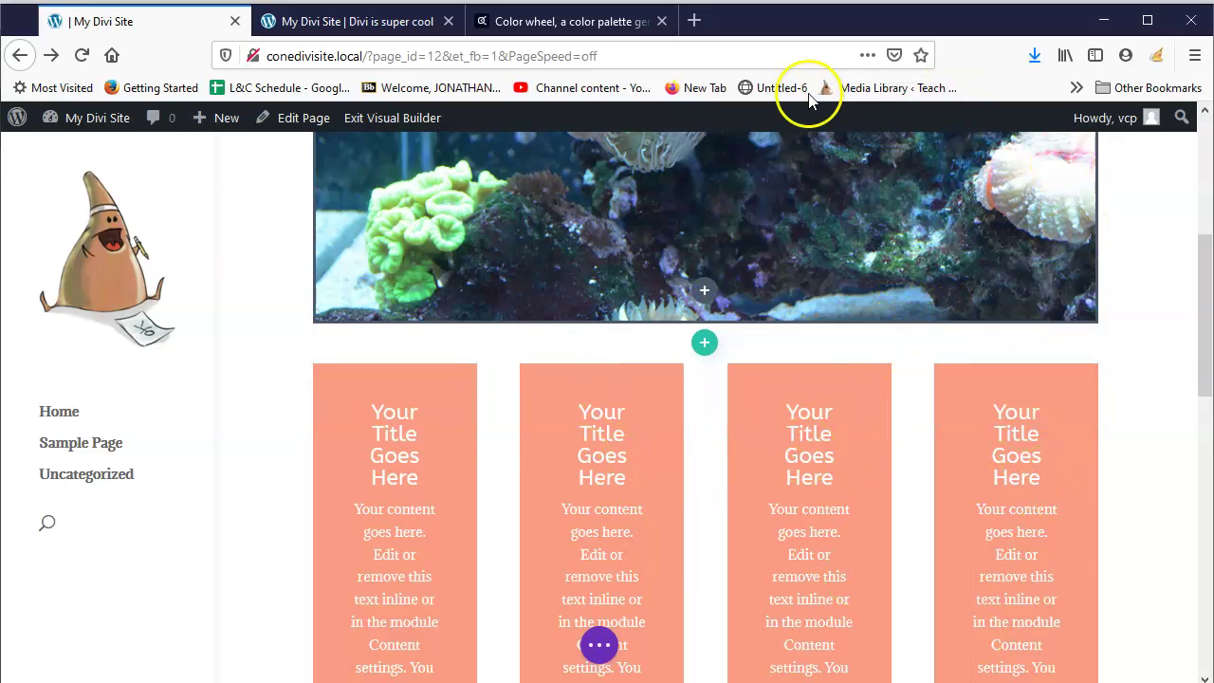
scroll(766, 506, down, 4)
scroll(706, 455, up, 9)
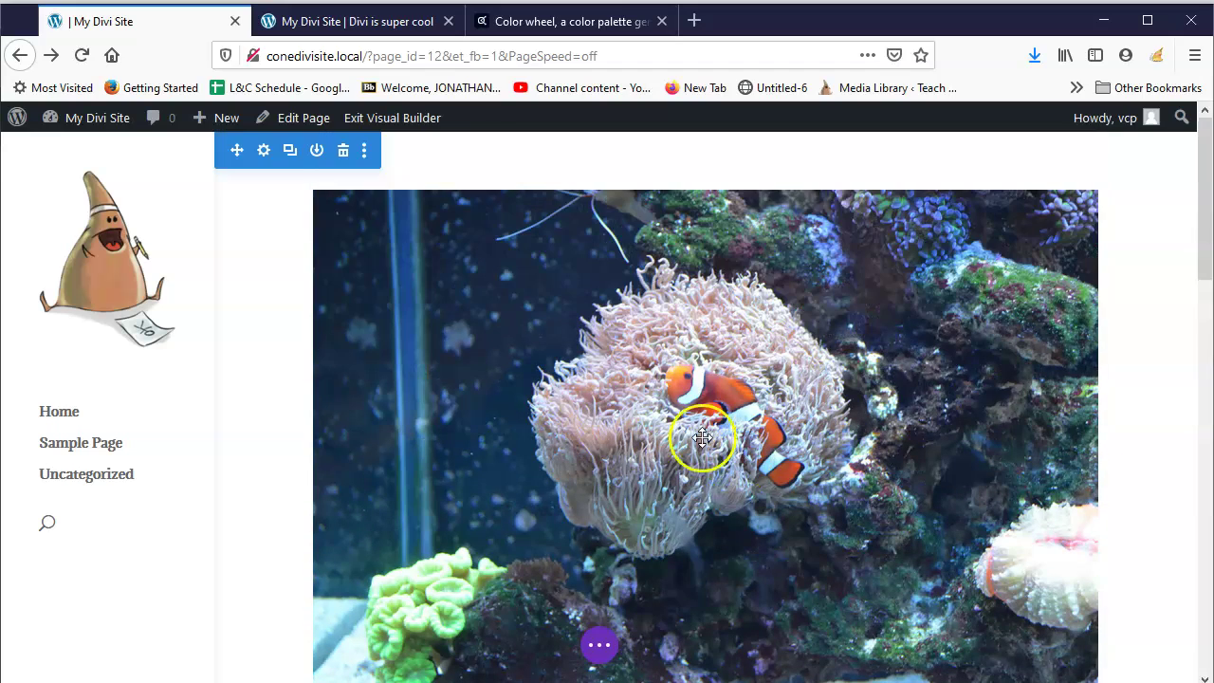
scroll(720, 439, down, 10)
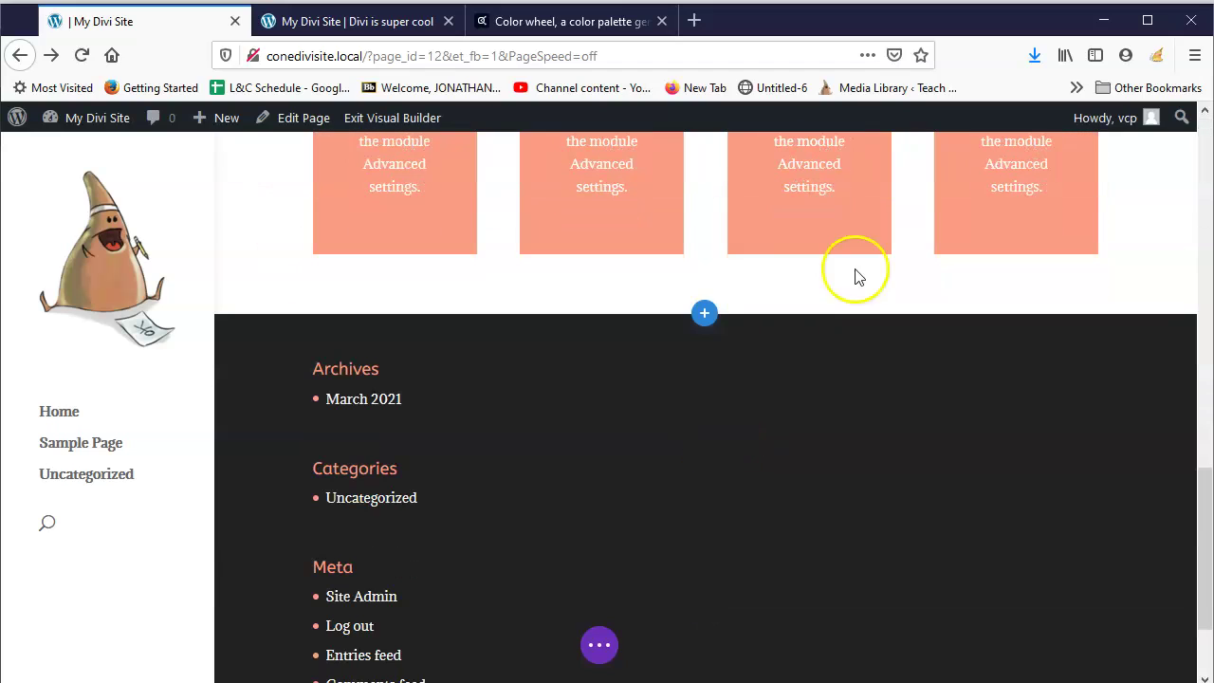
click(697, 317)
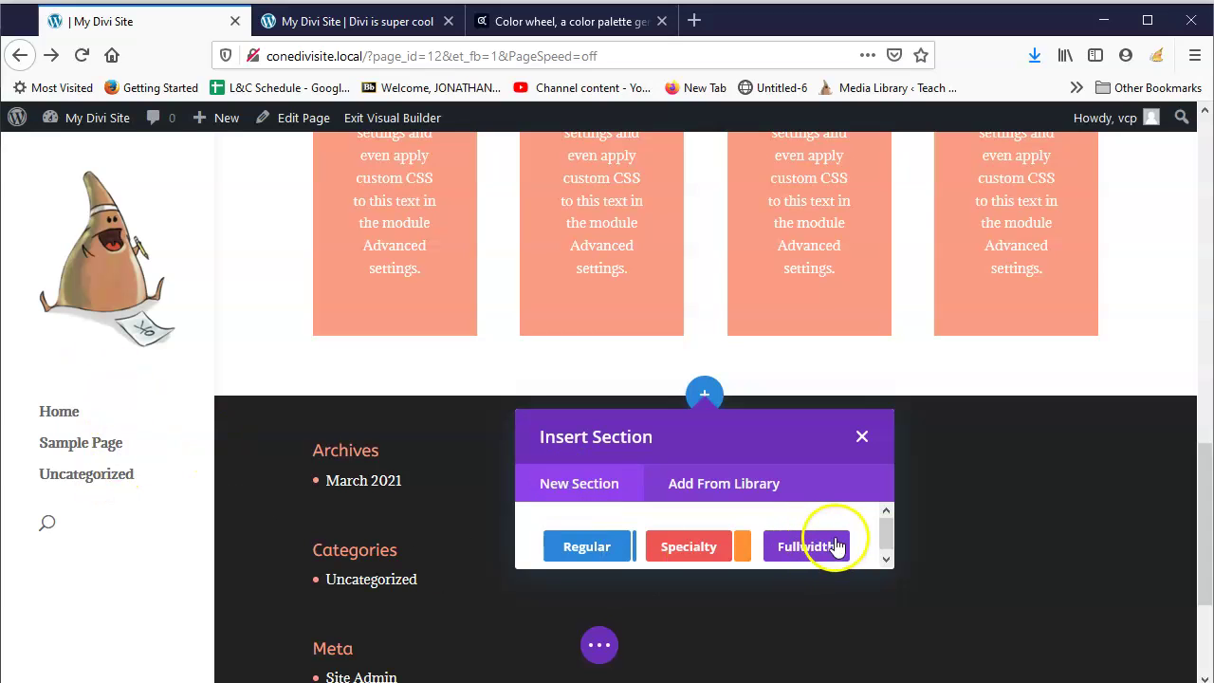
click(708, 551)
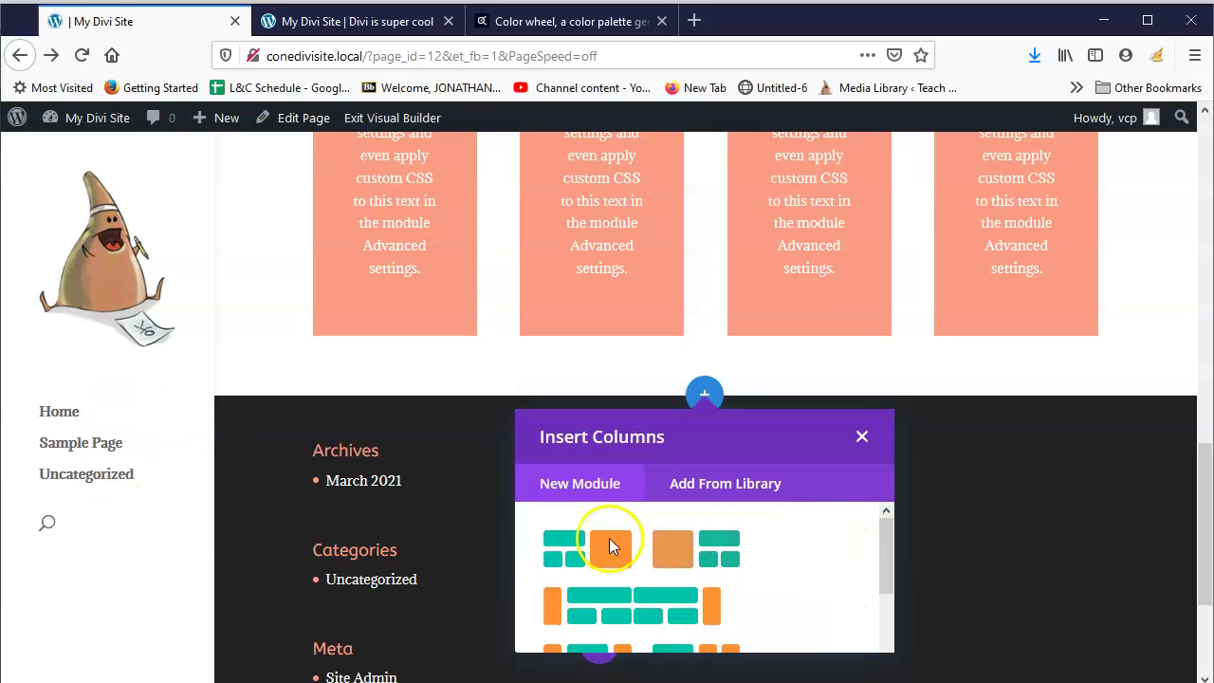
scroll(713, 652, down, 5)
scroll(617, 588, up, 5)
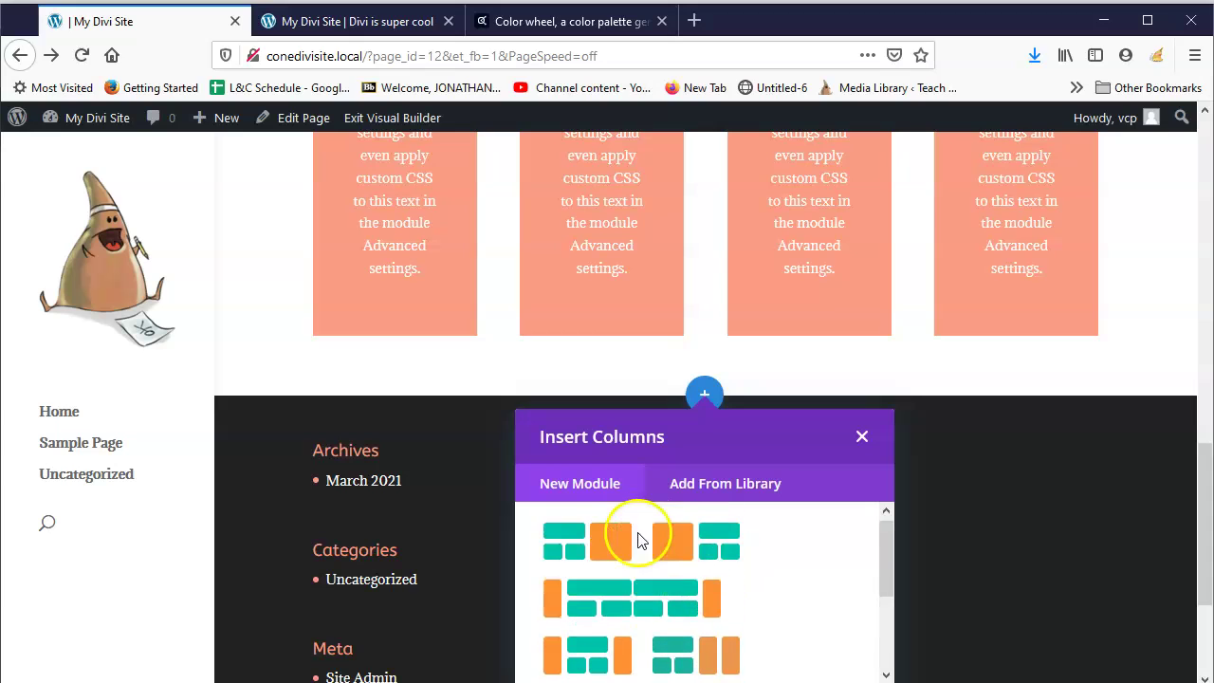
click(862, 441)
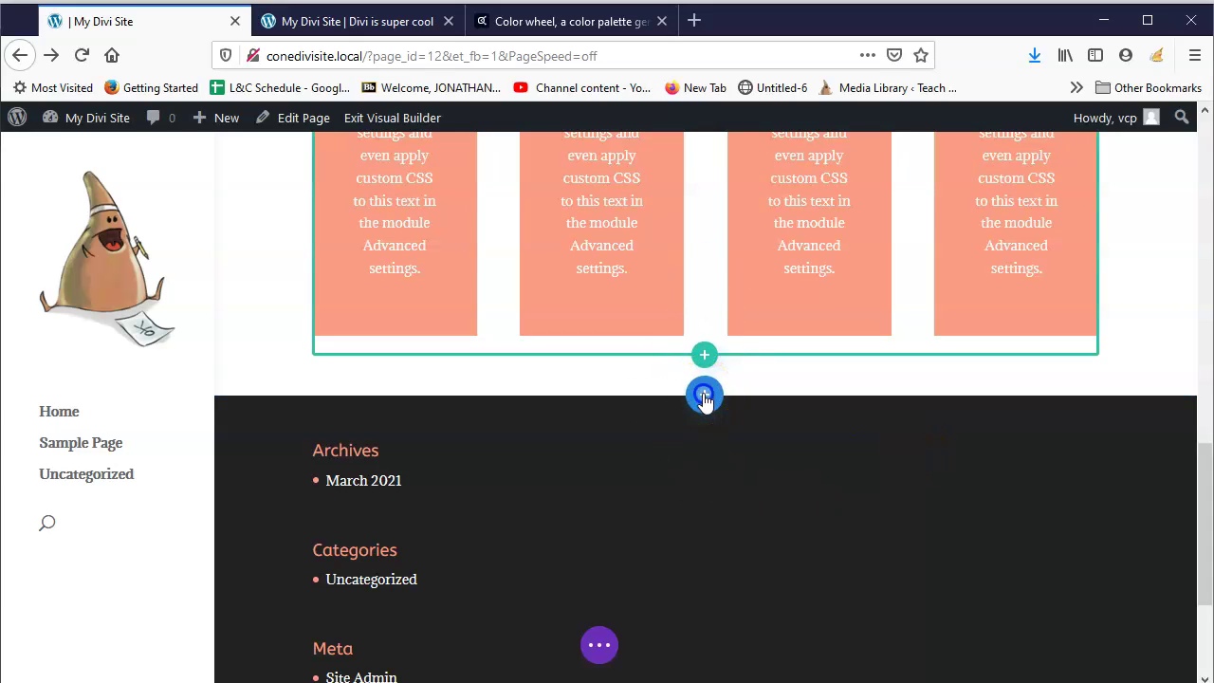
Step: Insert a Regular section below the salmon modules and give it a two-column row
click(703, 395)
click(607, 548)
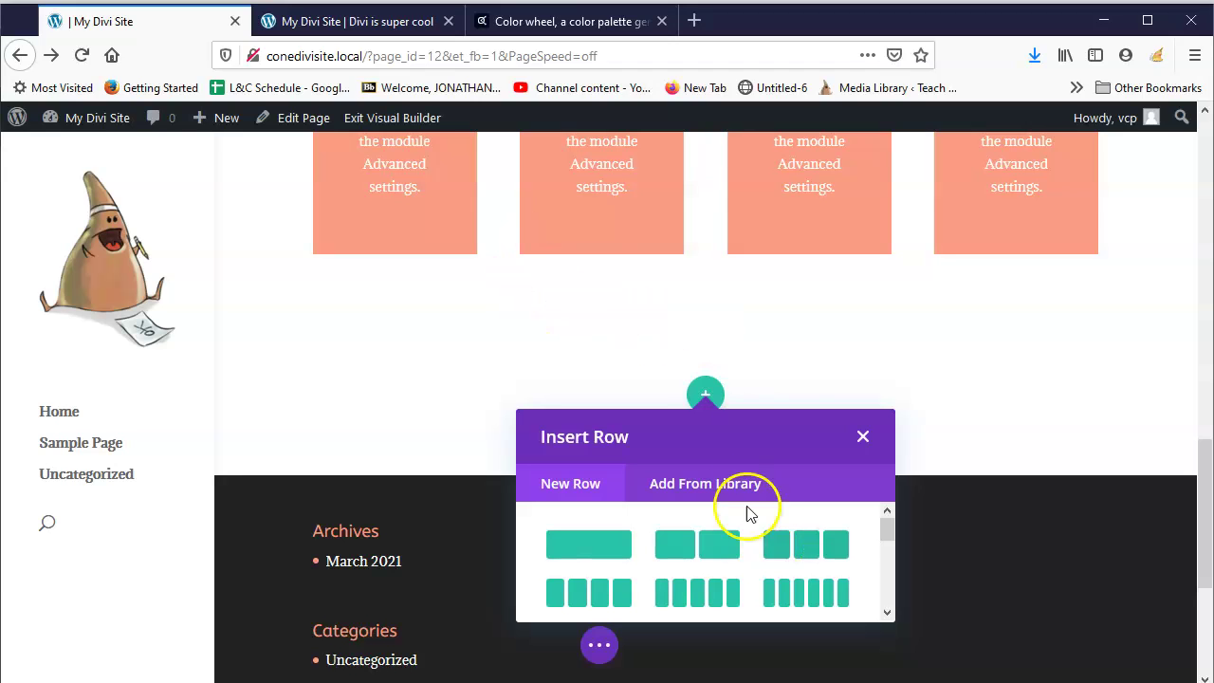
click(721, 542)
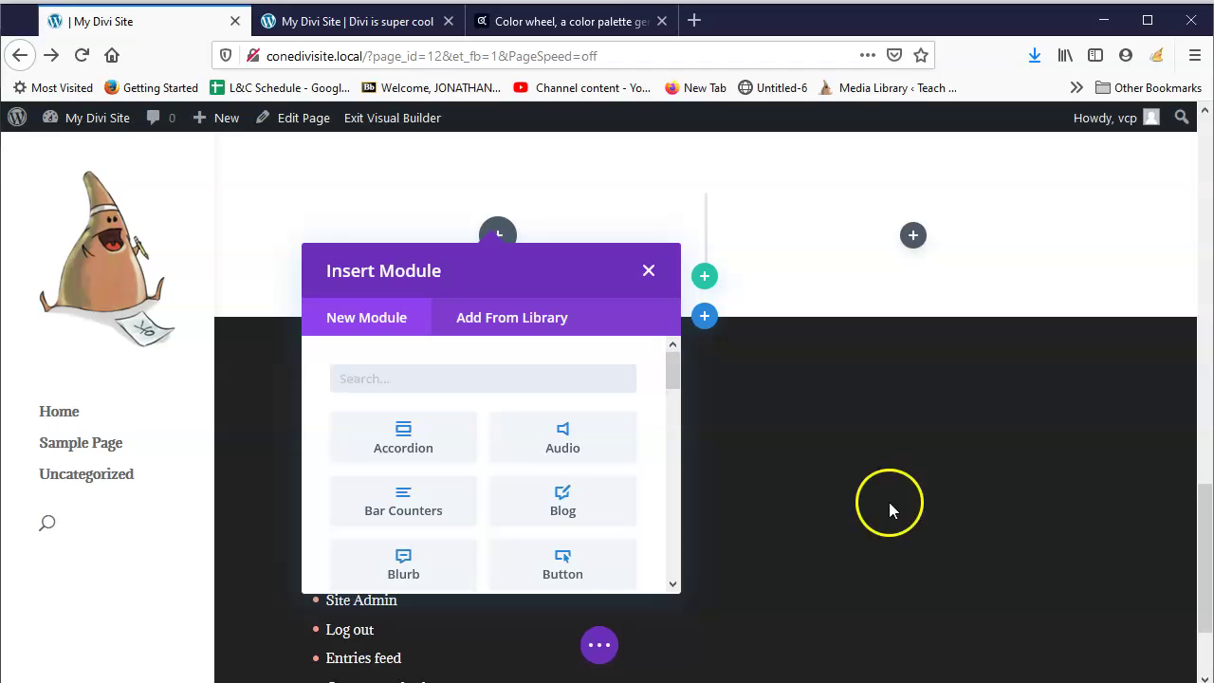
Step: Choose the Testimonial module for the left column and save it with its placeholder quote and author
scroll(541, 482, down, 5)
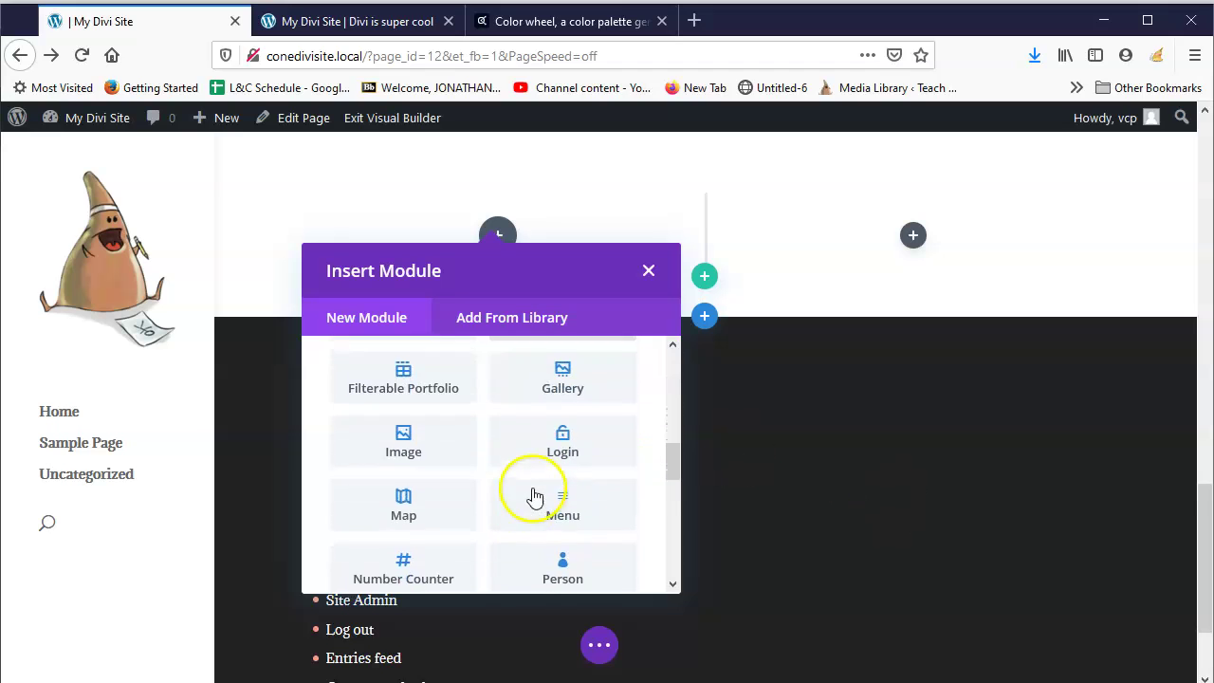
scroll(495, 488, down, 3)
scroll(493, 485, down, 3)
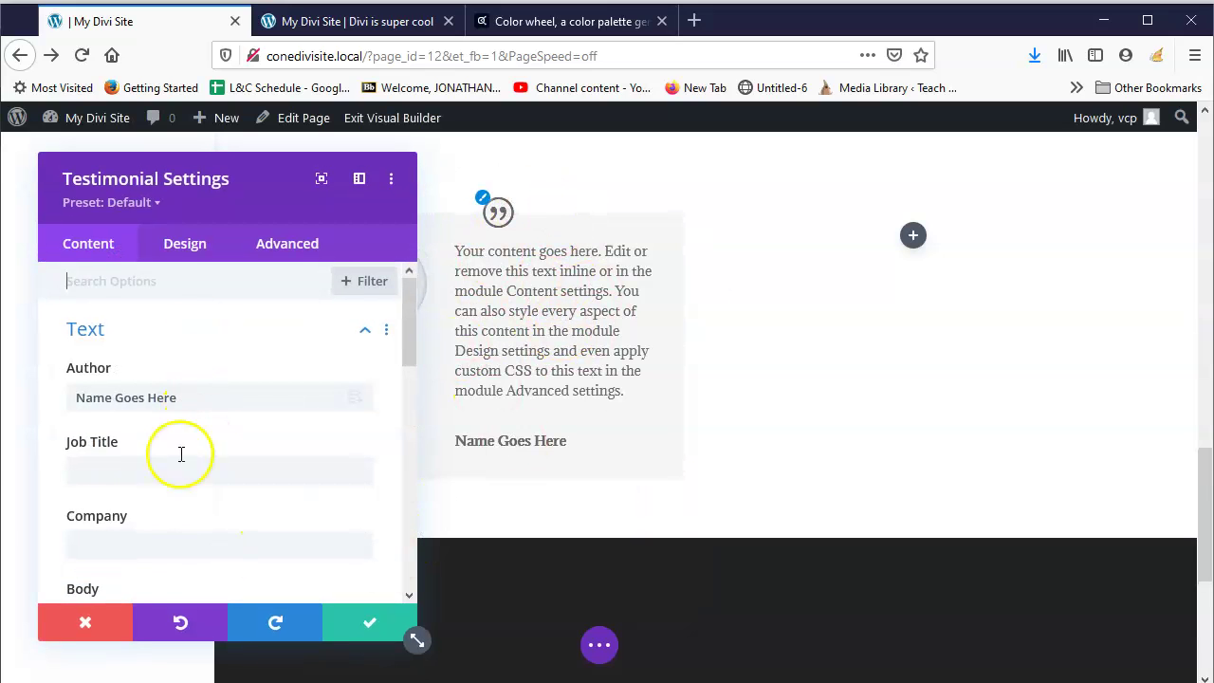
scroll(160, 490, down, 5)
scroll(161, 487, up, 5)
click(347, 621)
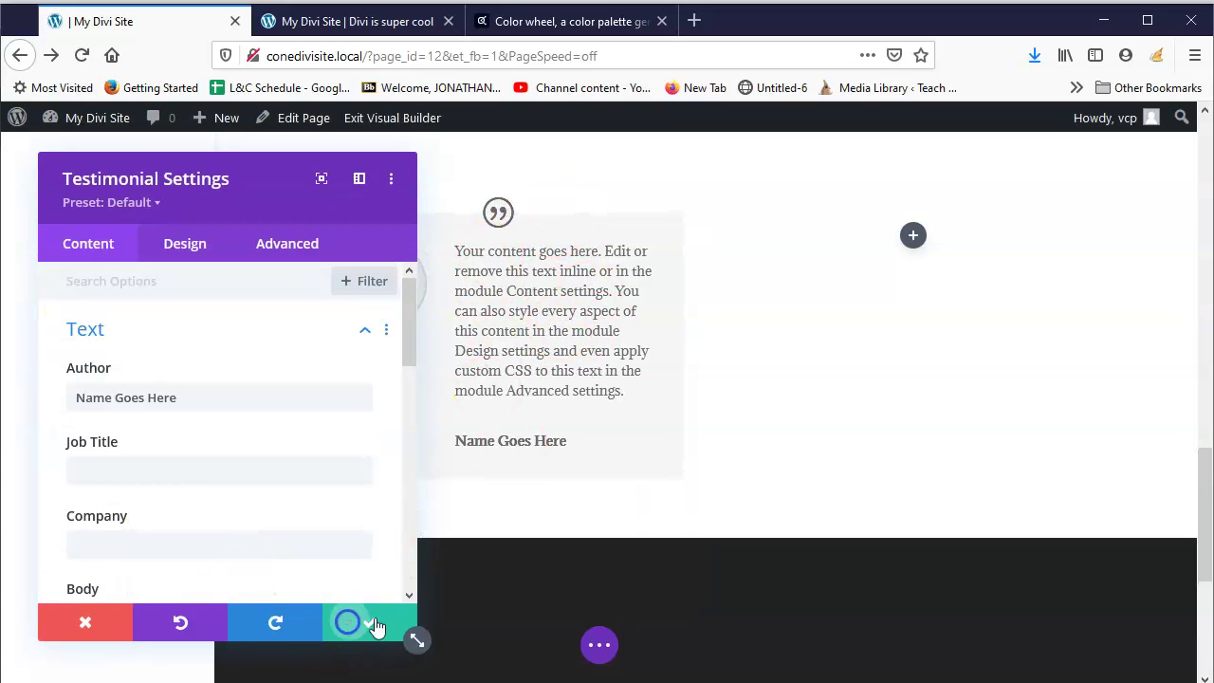
mouse_move(542, 257)
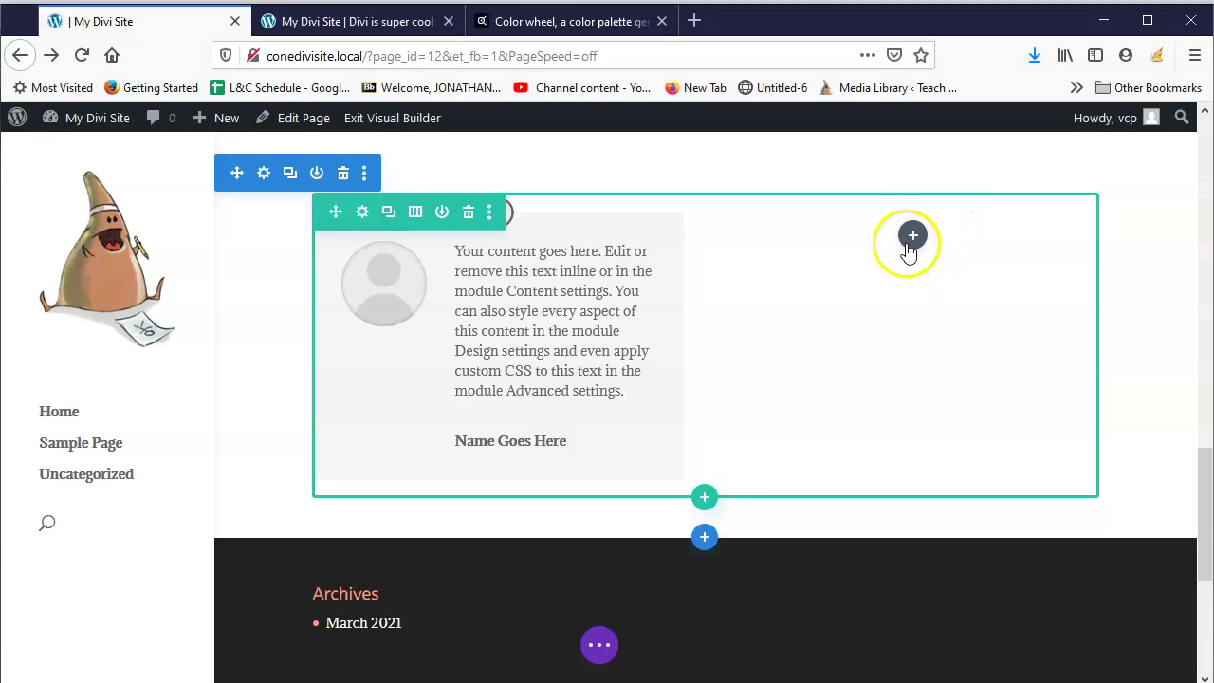
Step: Insert a Text module (searched 'text') into the right column and save its placeholder paragraph
click(887, 475)
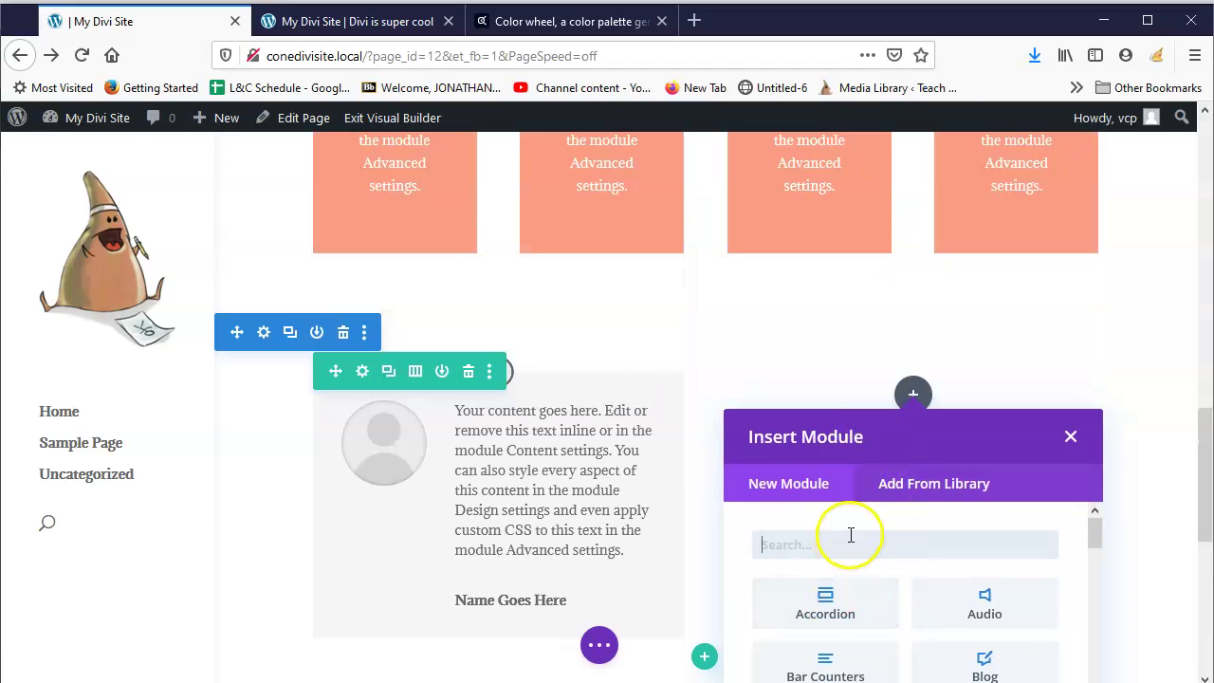
text(text)
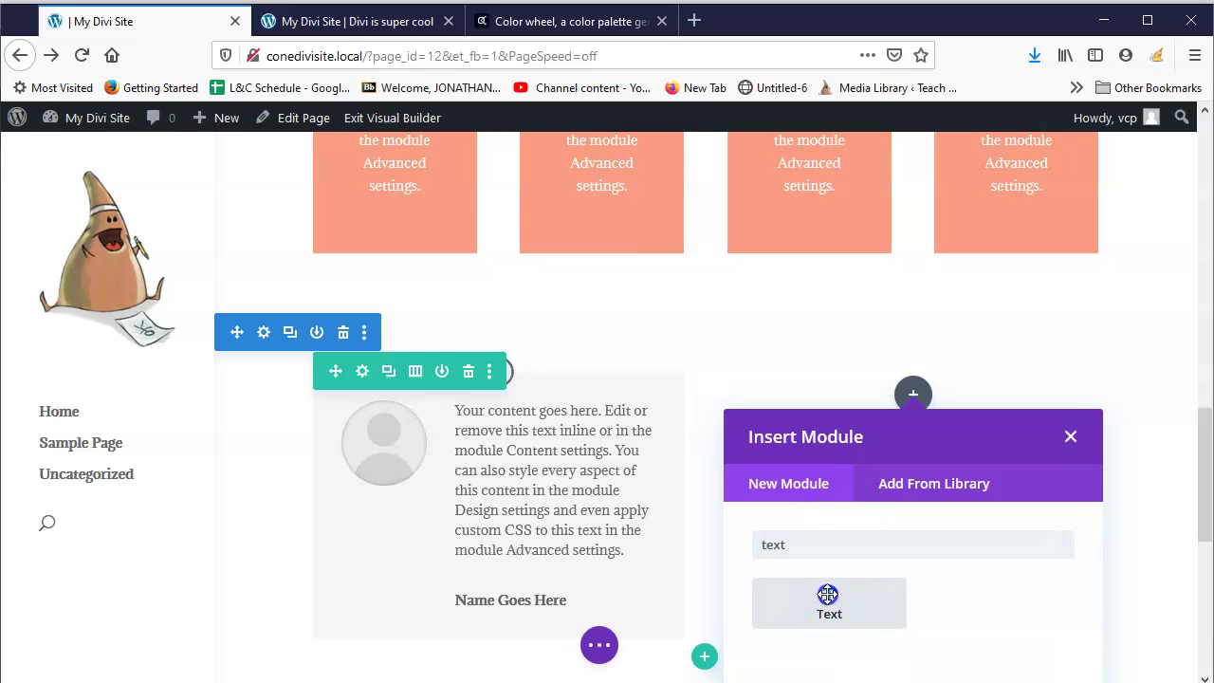
click(828, 595)
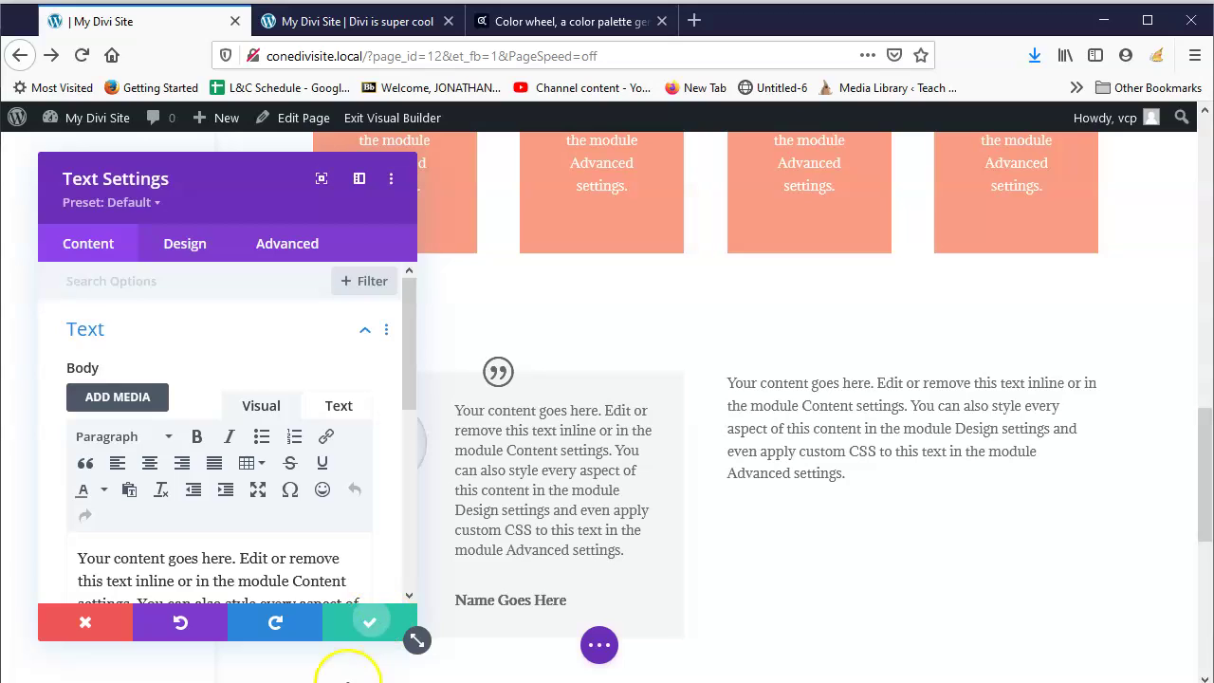
click(870, 429)
mouse_move(939, 468)
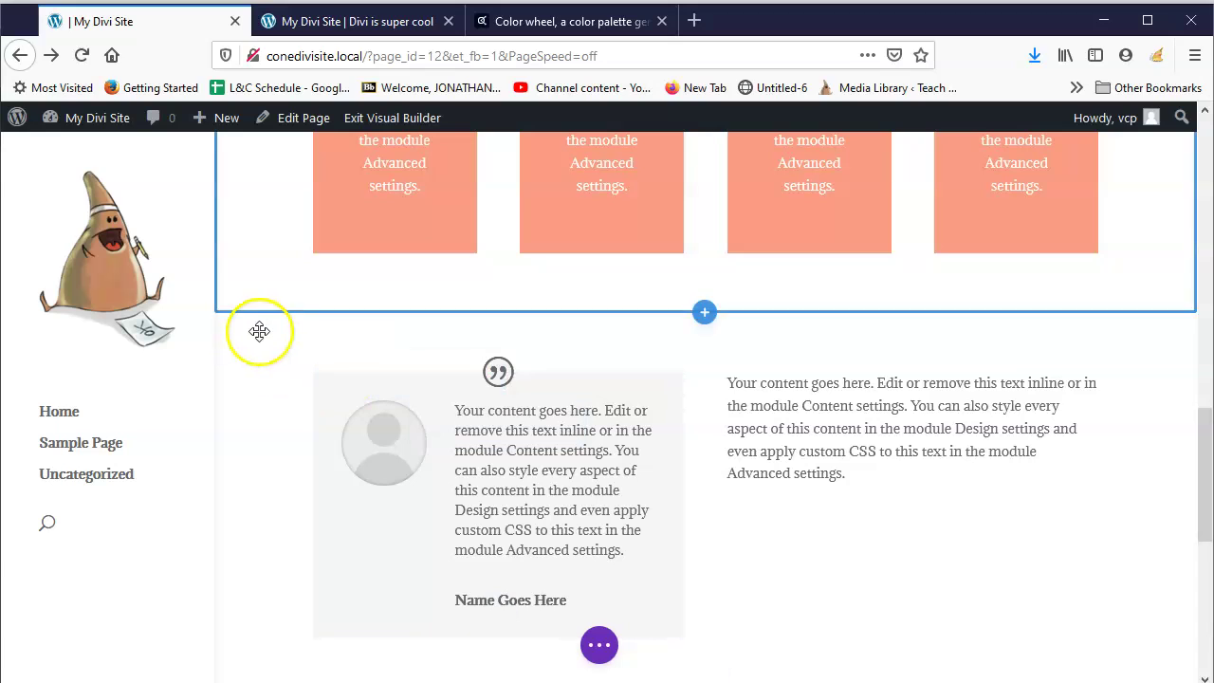
Step: Set the testimonial section's background colour to yellow #f0c963 and save
click(263, 334)
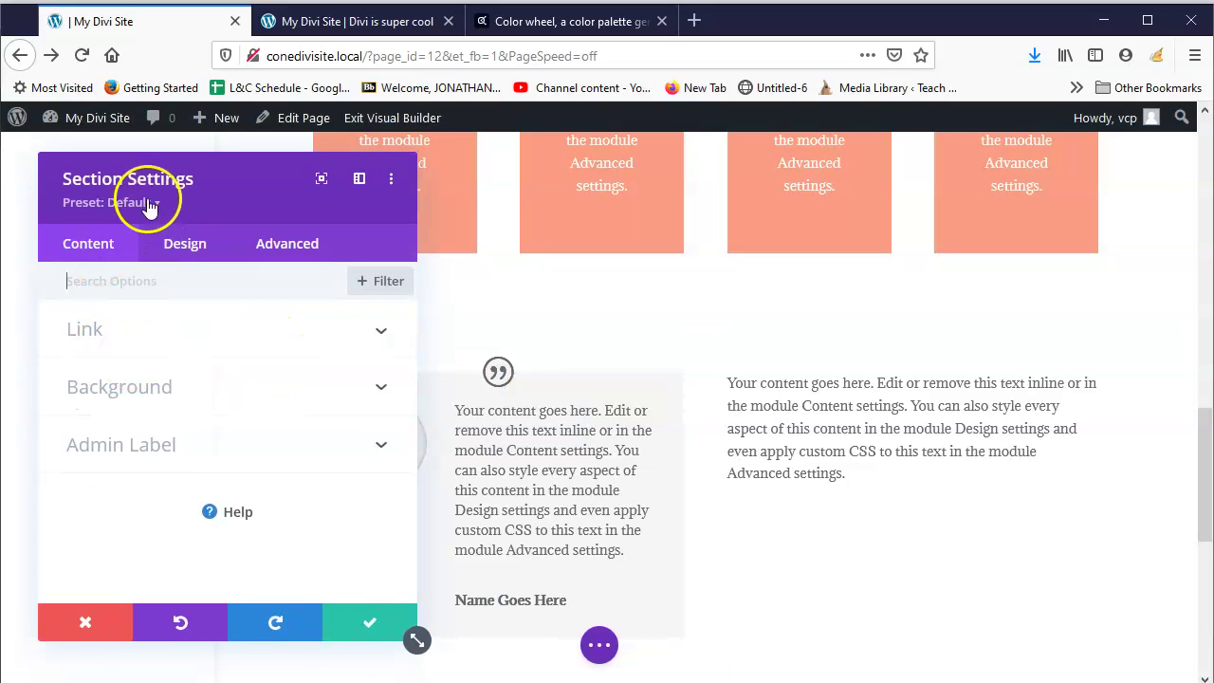
click(156, 394)
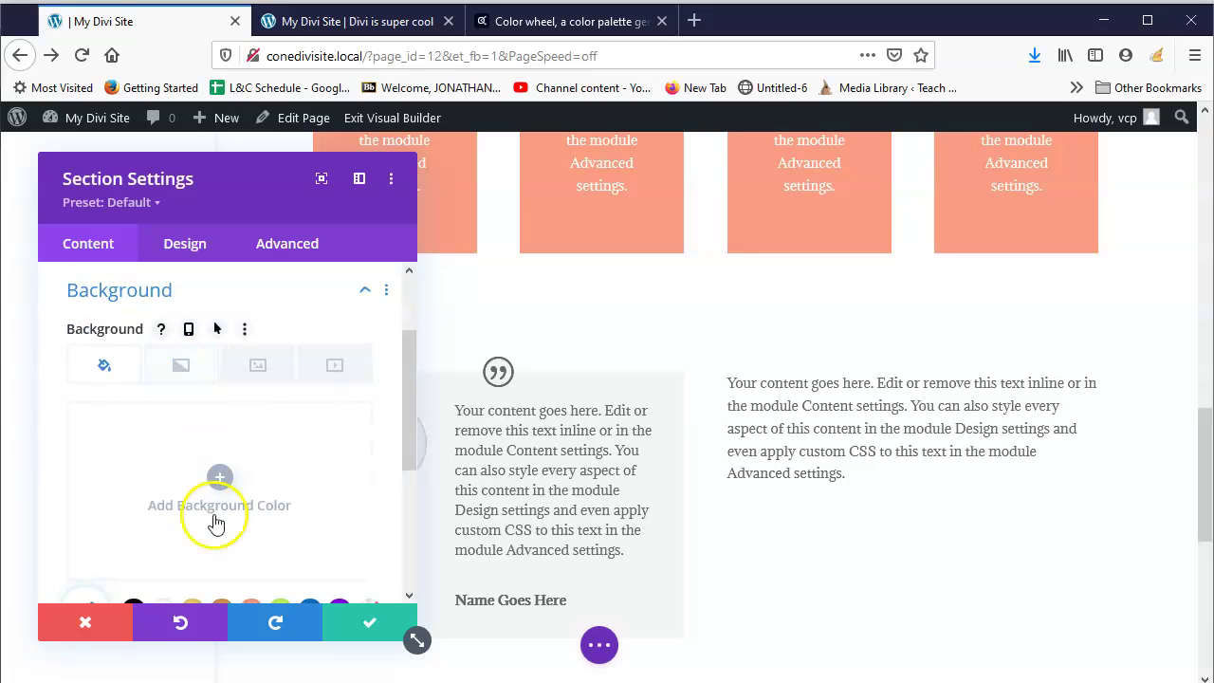
scroll(216, 524, down, 2)
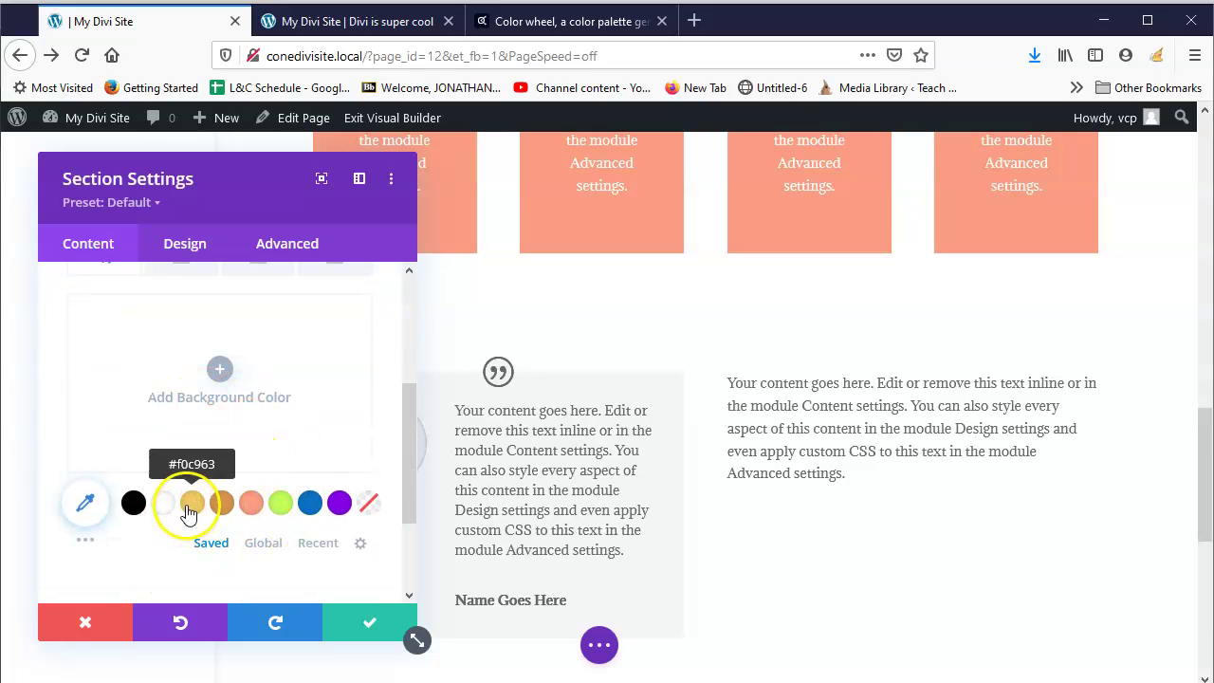
click(190, 505)
click(387, 621)
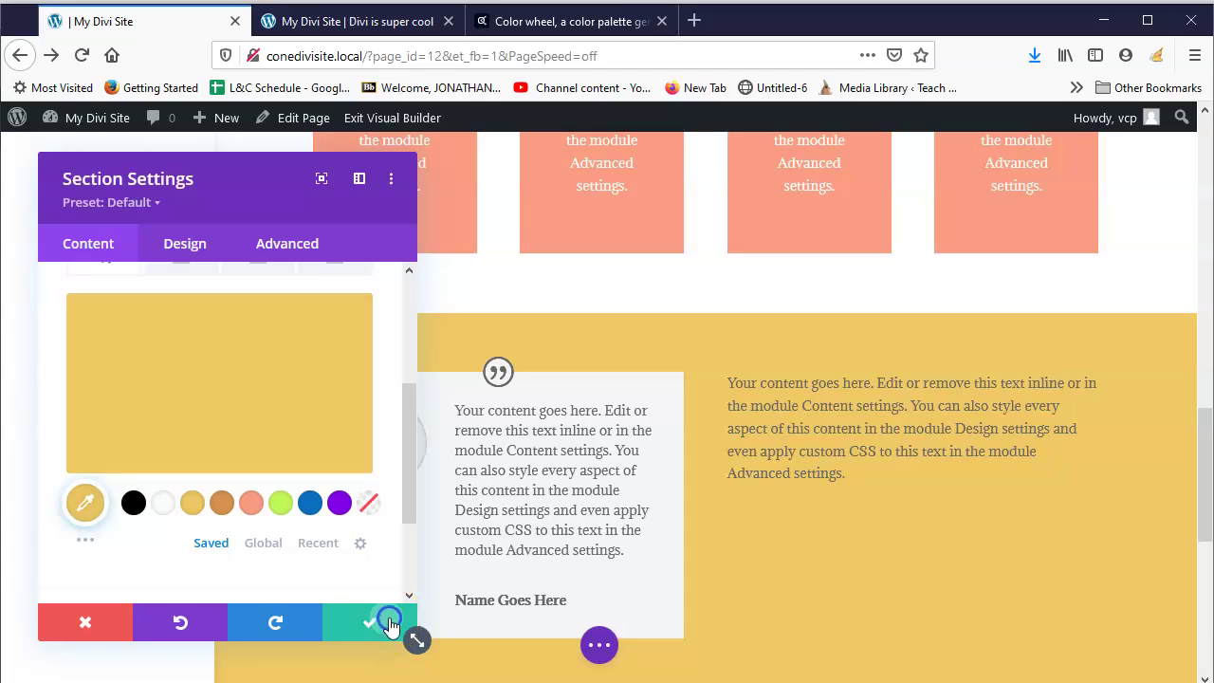
Step: Scroll through the page to review the yellow testimonial-and-text section above the footer
scroll(699, 388, down, 3)
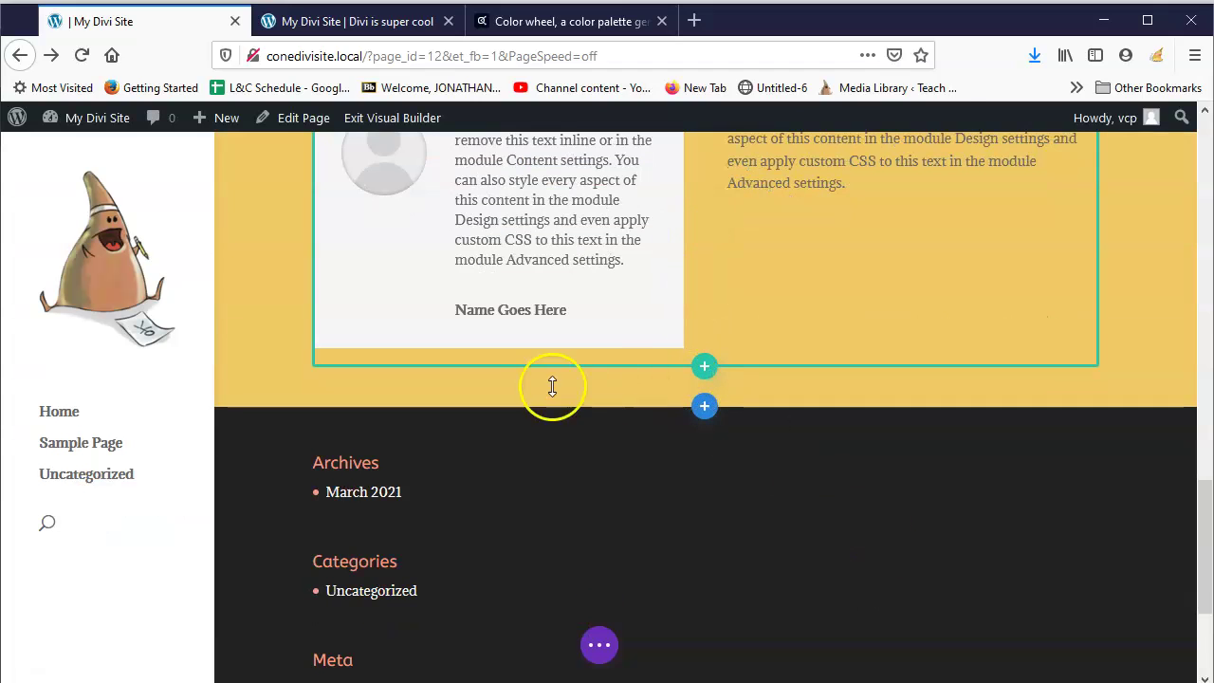
scroll(699, 379, up, 3)
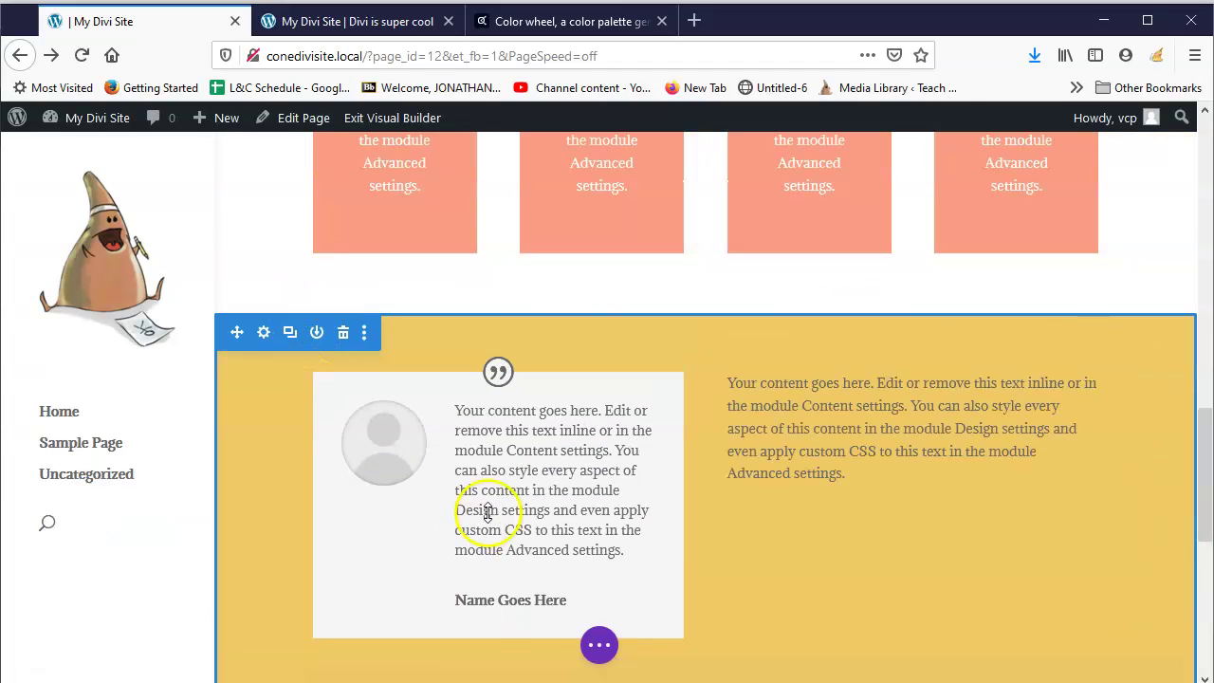
scroll(487, 512, up, 10)
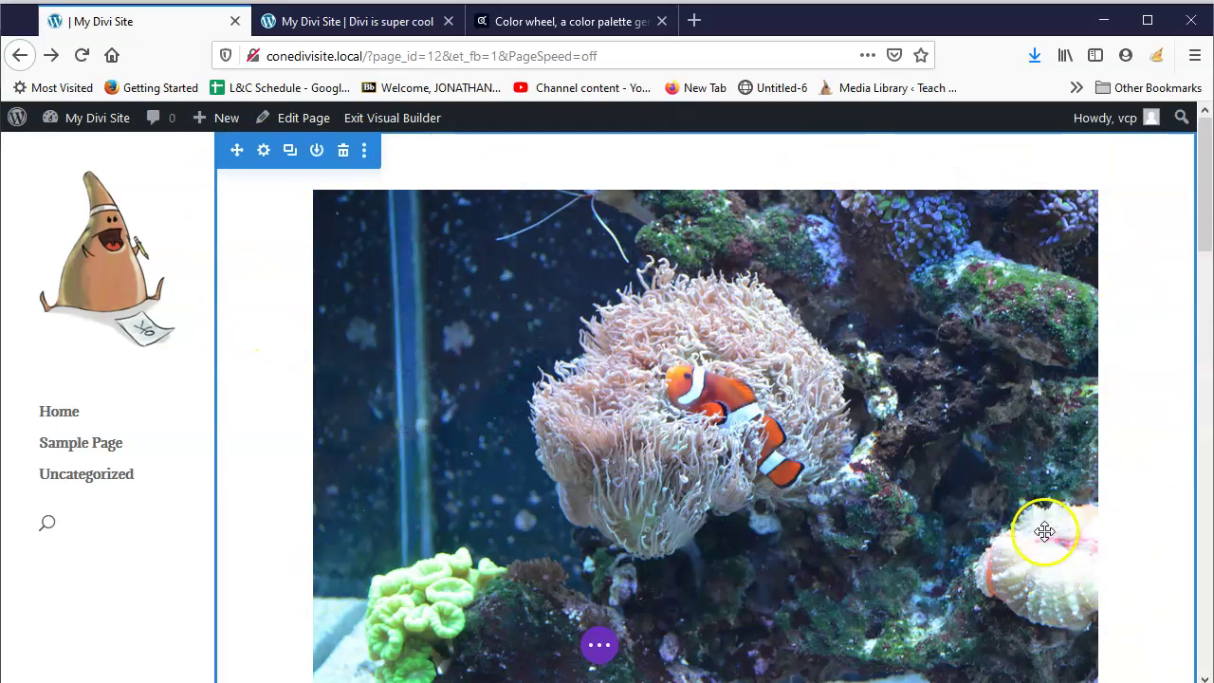
scroll(799, 401, down, 12)
scroll(698, 398, up, 3)
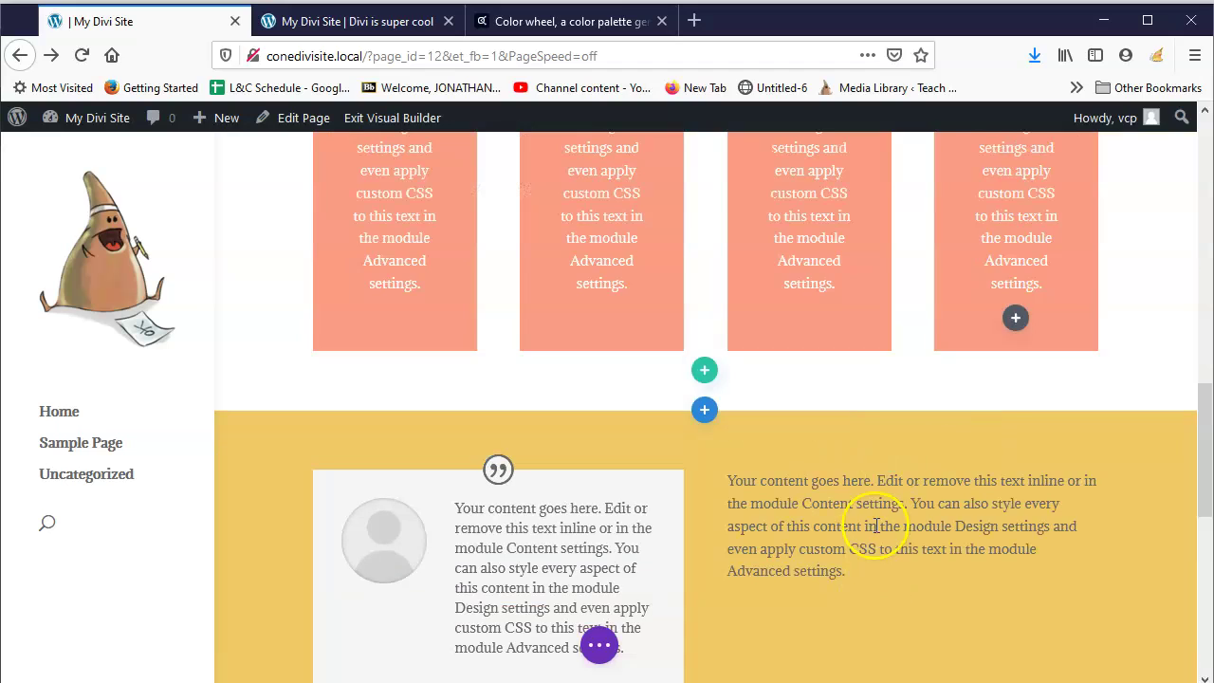
scroll(851, 403, down, 3)
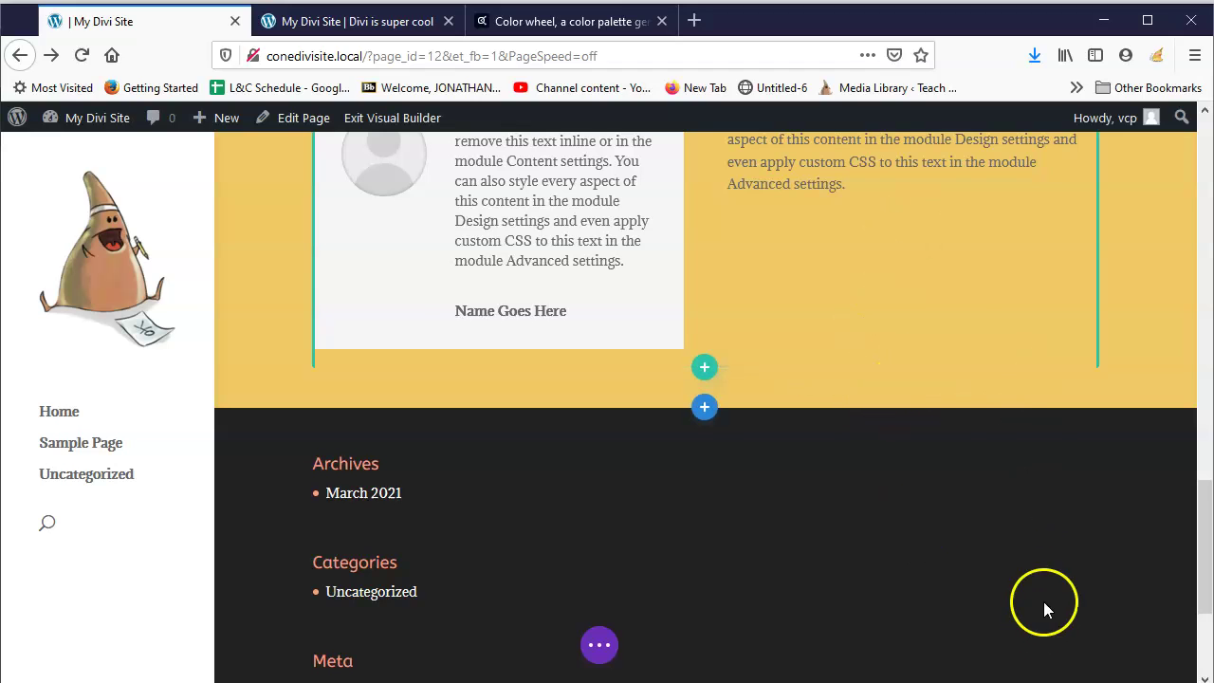
scroll(963, 478, up, 3)
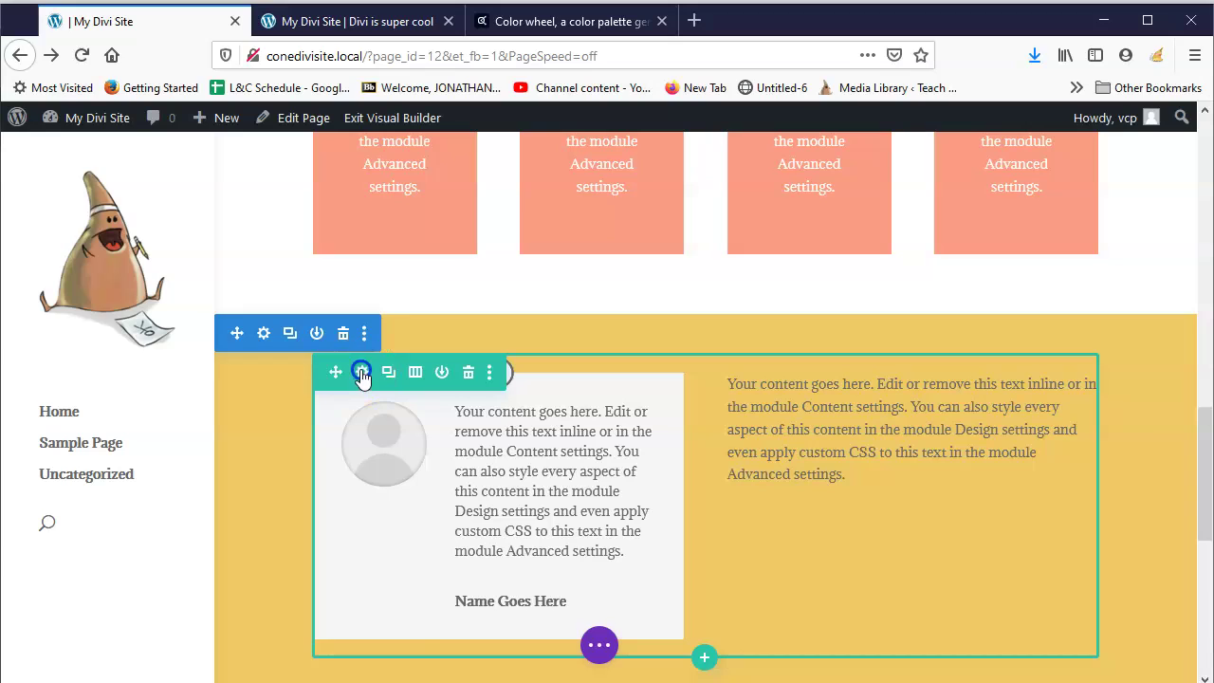
click(362, 372)
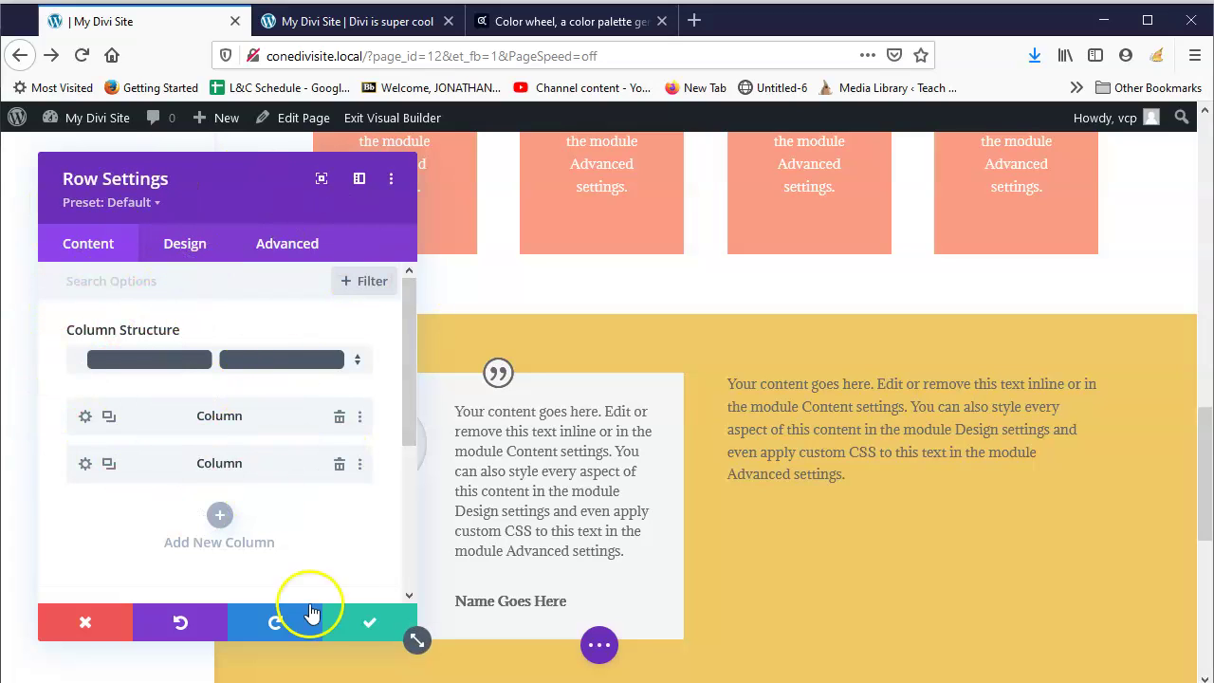
click(77, 614)
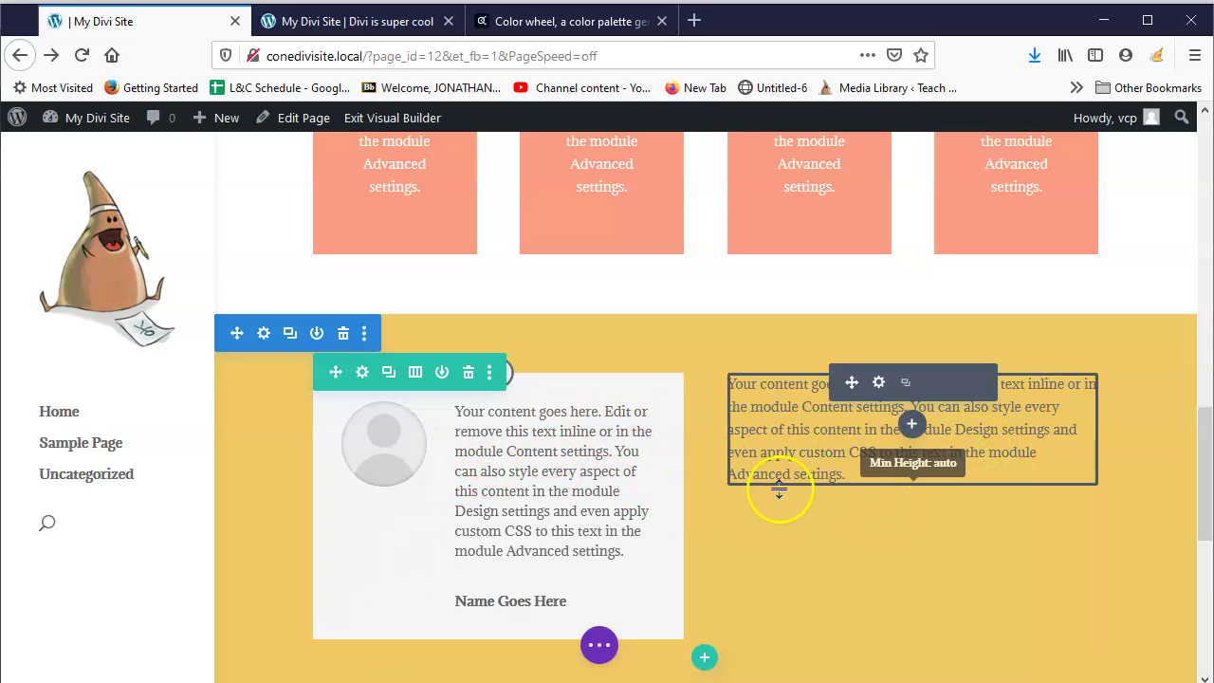
scroll(726, 486, down, 3)
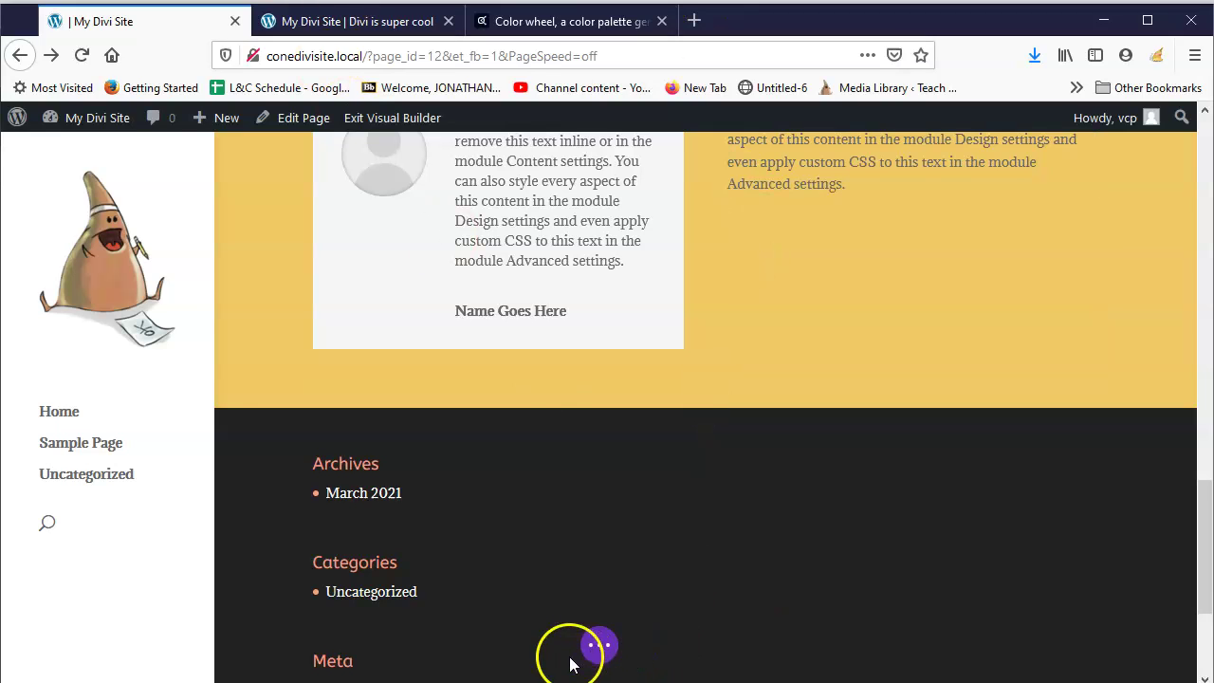
scroll(751, 429, up, 1)
scroll(751, 428, up, 5)
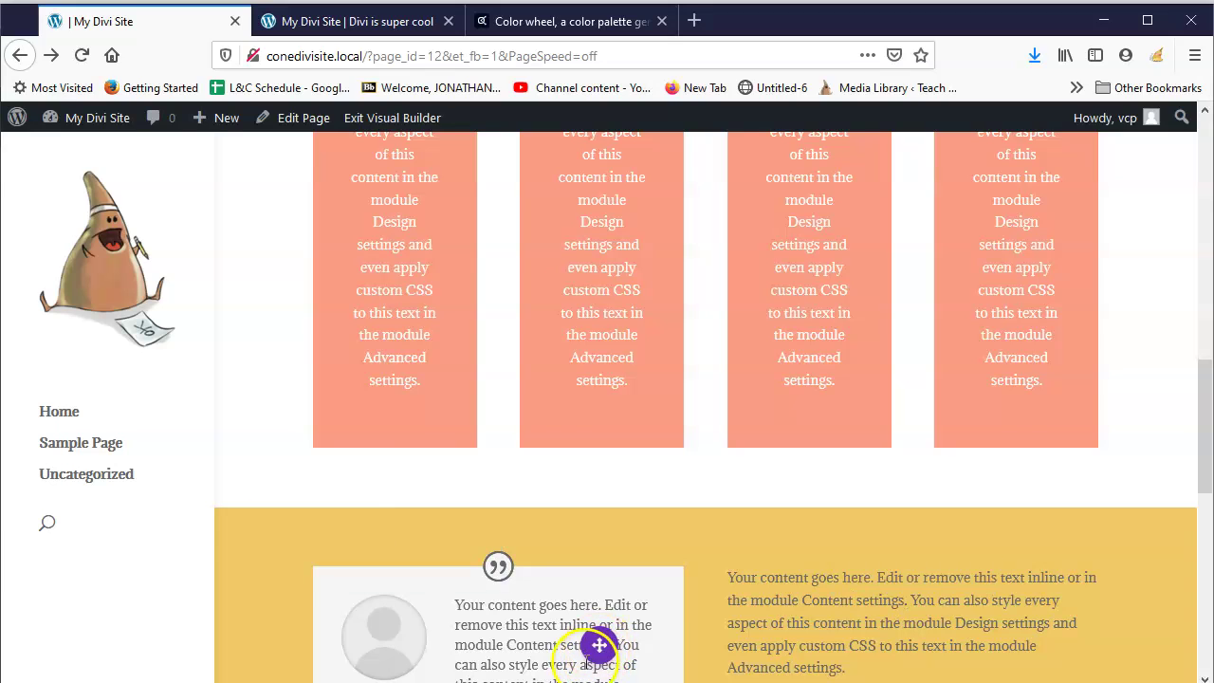
Step: Preview the page in Tablet View to check the salmon cards' reflow, then return to Desktop view
click(600, 645)
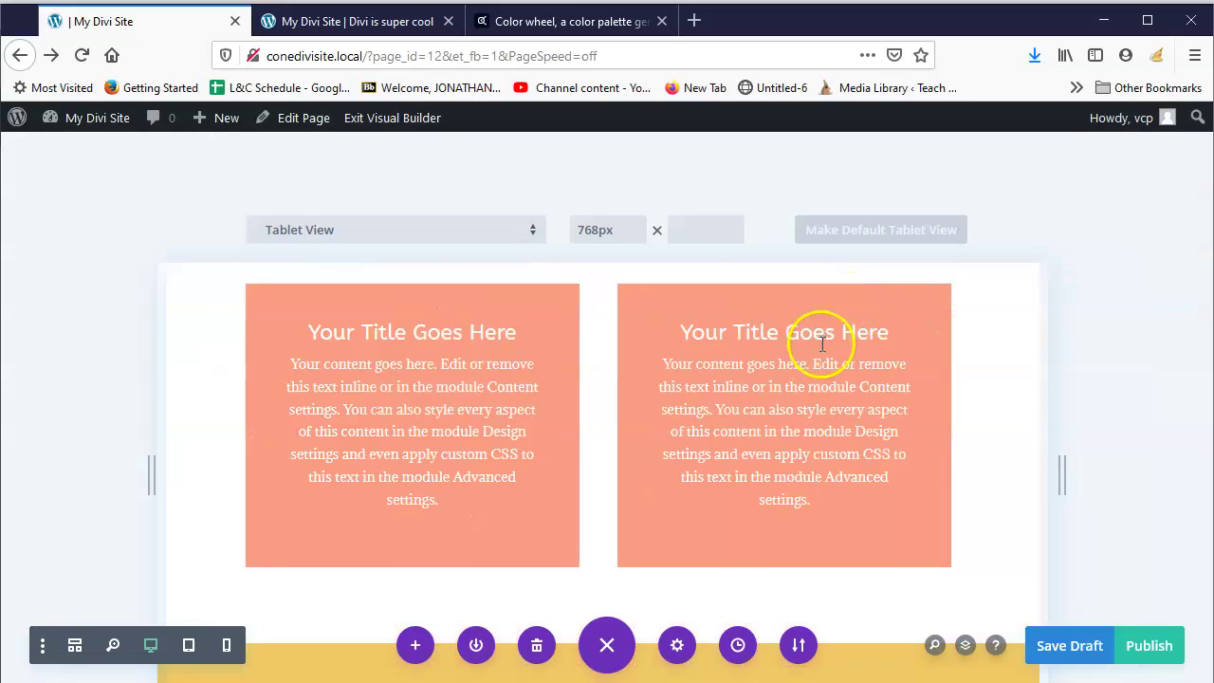
scroll(1097, 386, down, 5)
scroll(1062, 351, down, 5)
scroll(967, 370, up, 8)
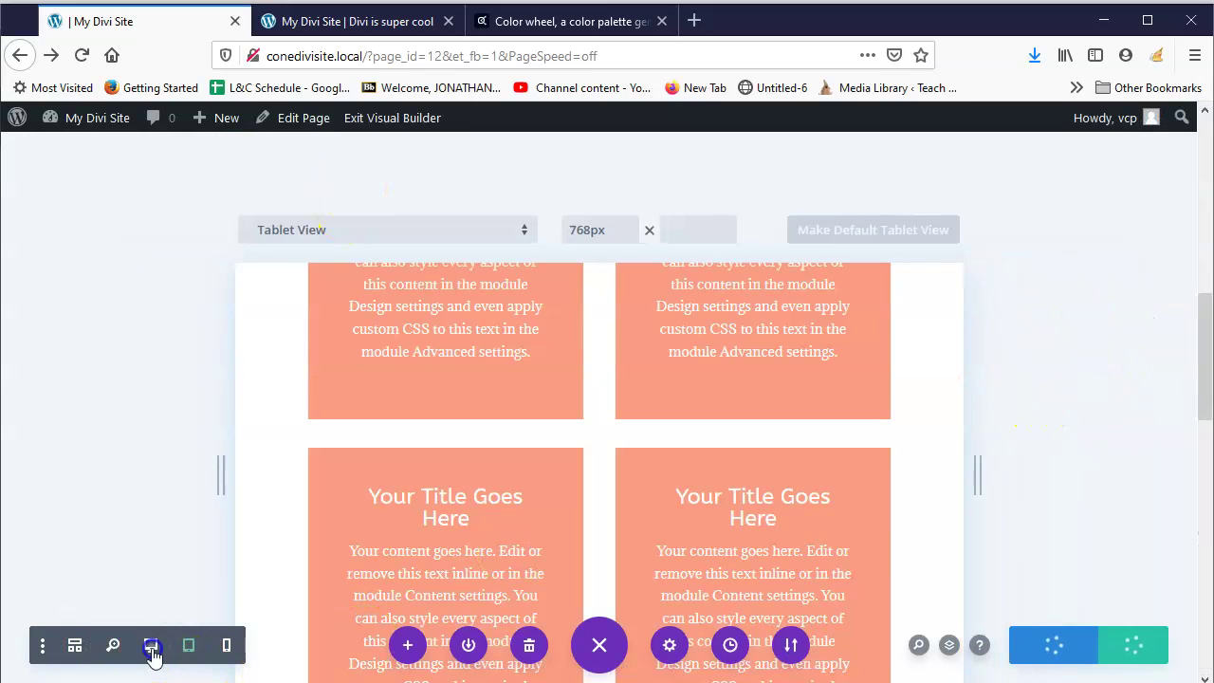
click(226, 649)
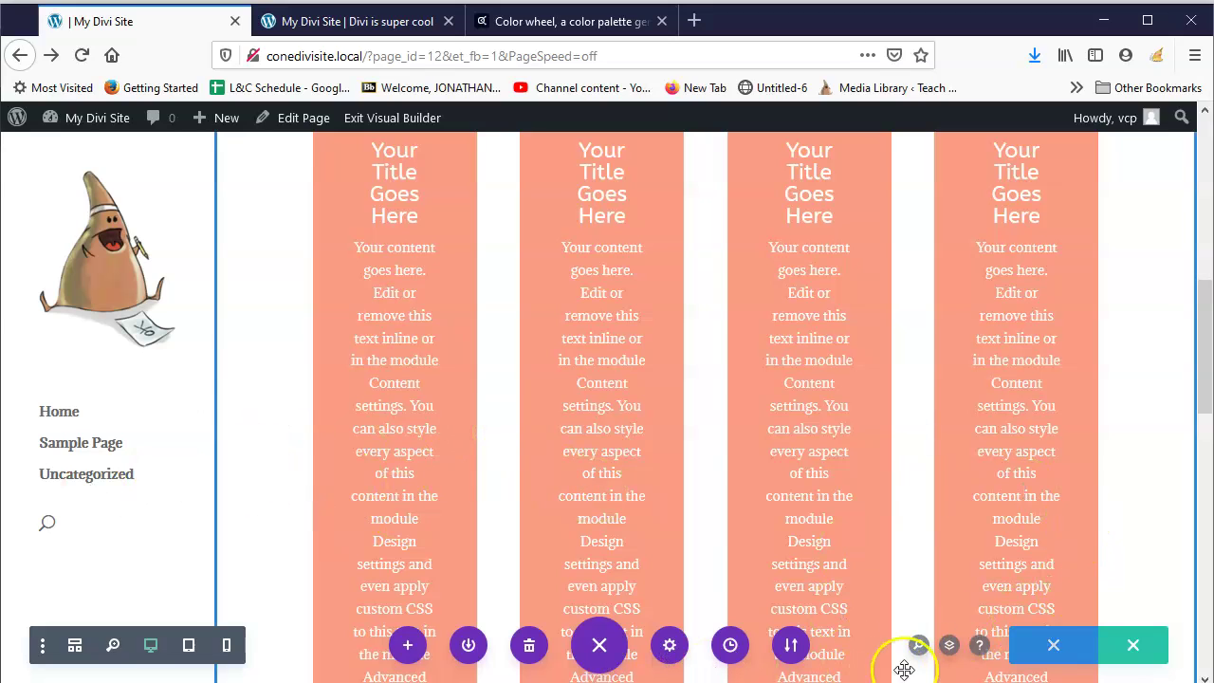
click(949, 647)
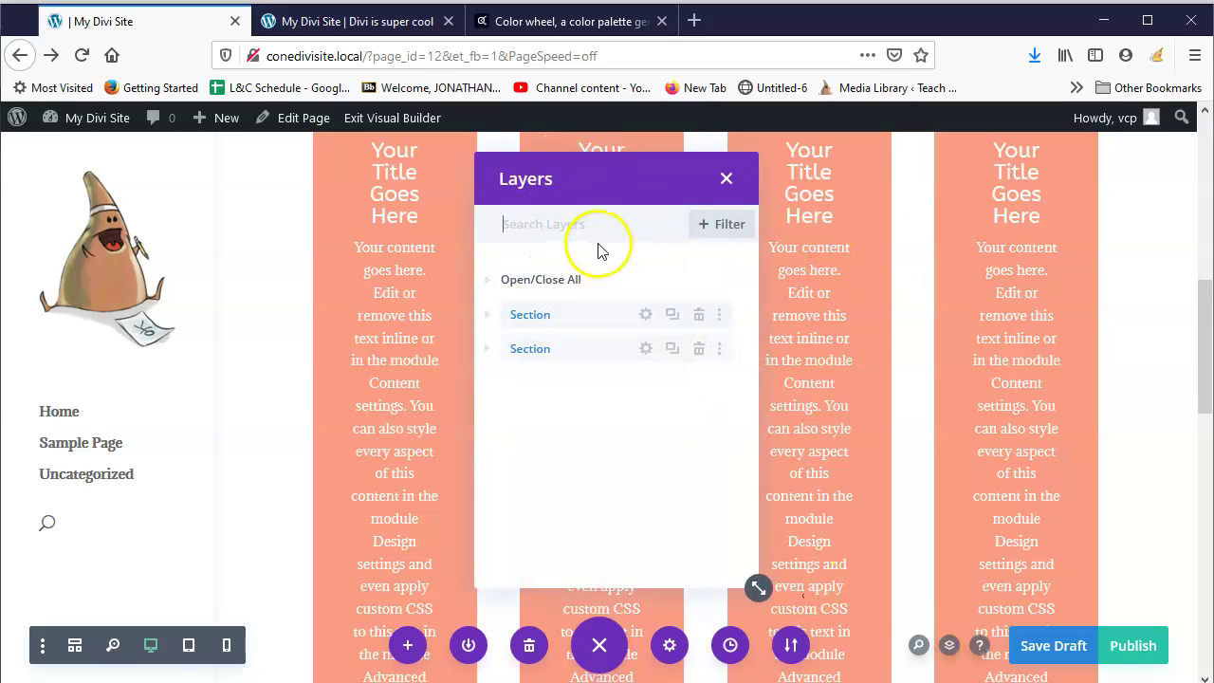
scroll(1098, 284, up, 10)
scroll(934, 431, down, 5)
scroll(939, 426, up, 4)
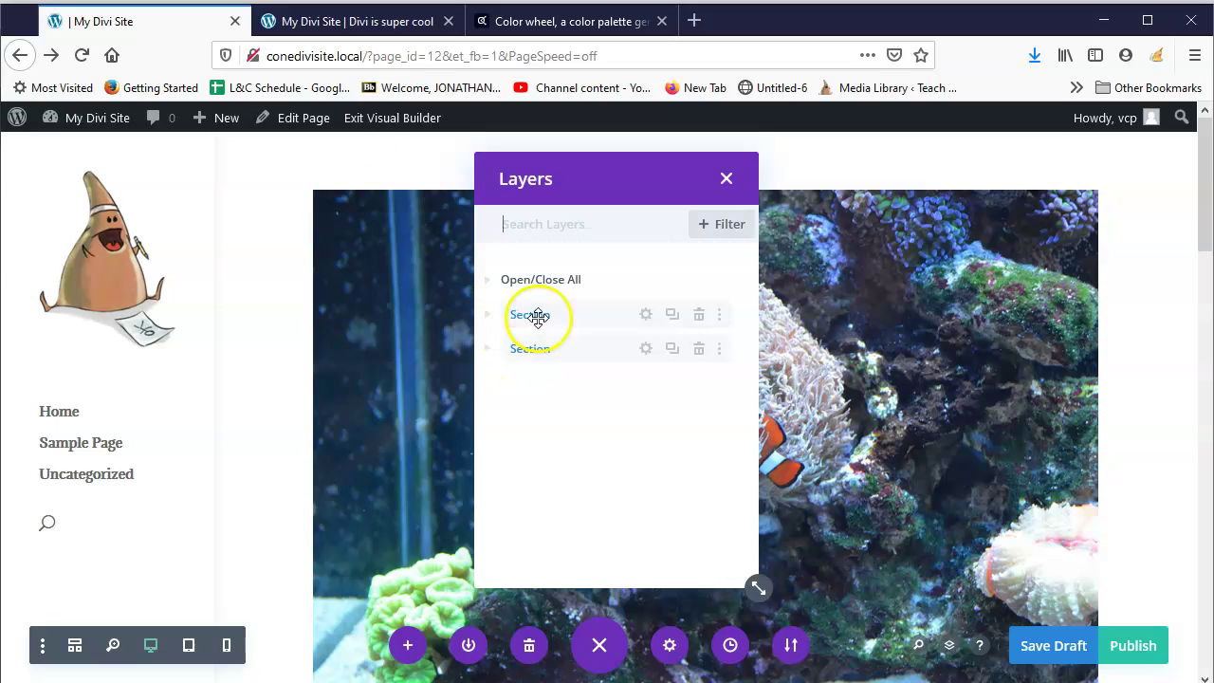
click(487, 316)
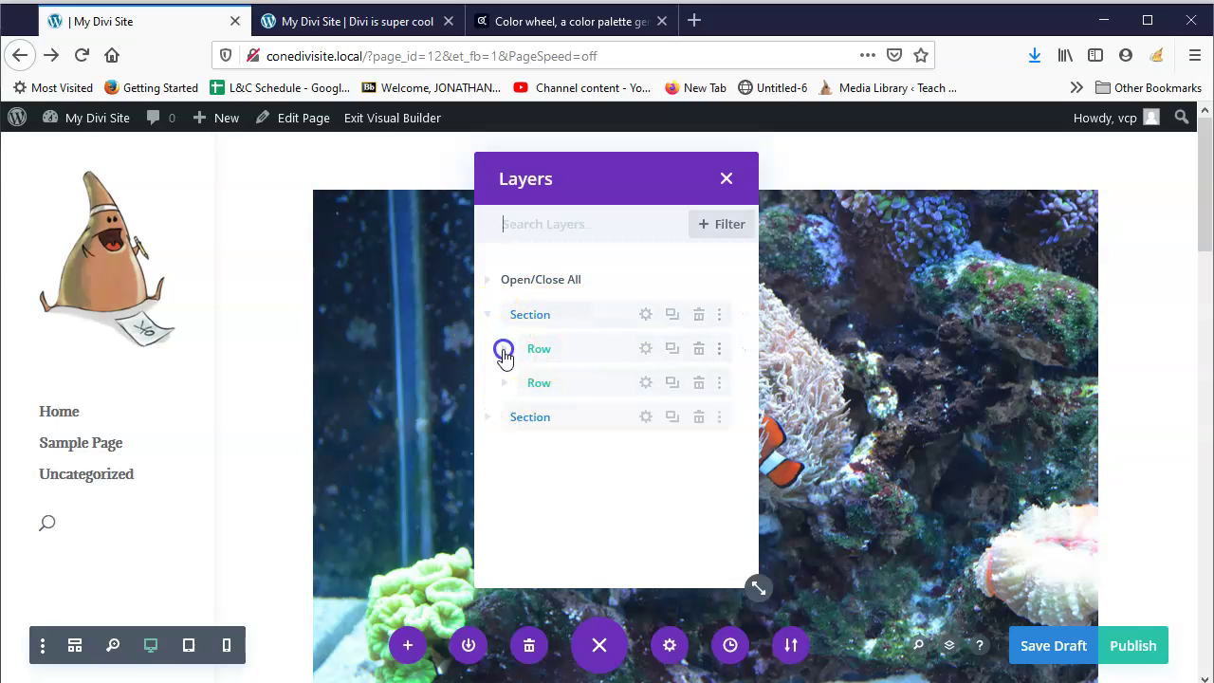
click(502, 349)
click(521, 385)
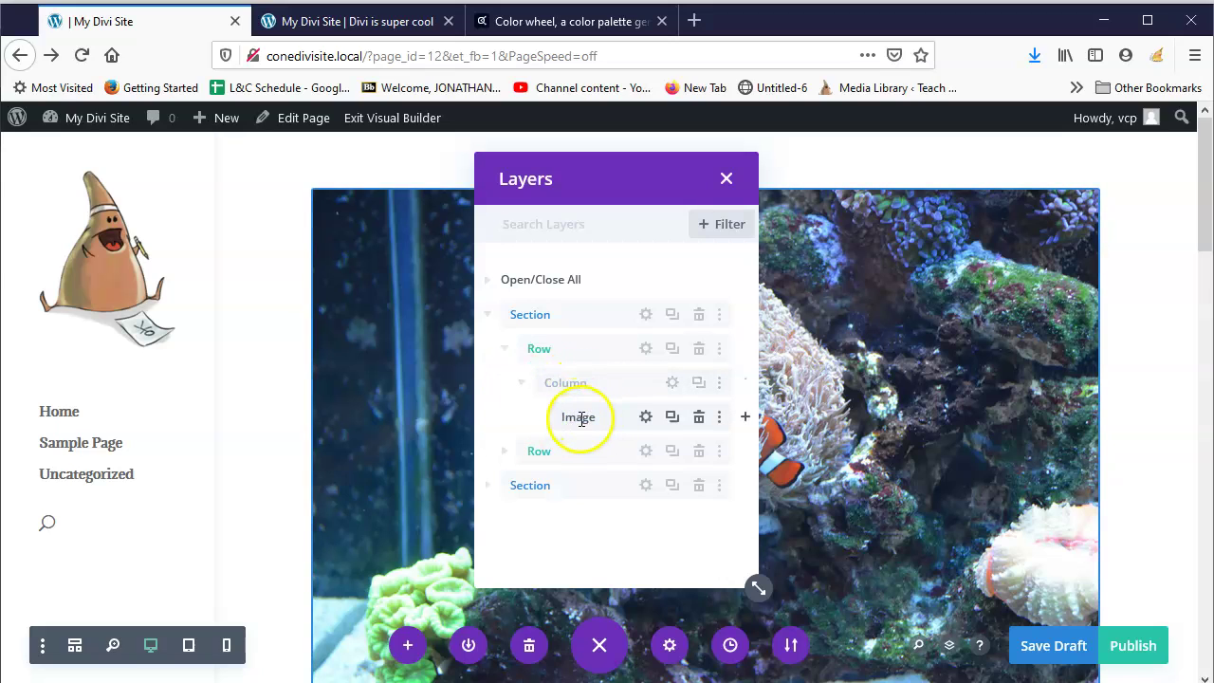
click(504, 451)
scroll(531, 493, down, 1)
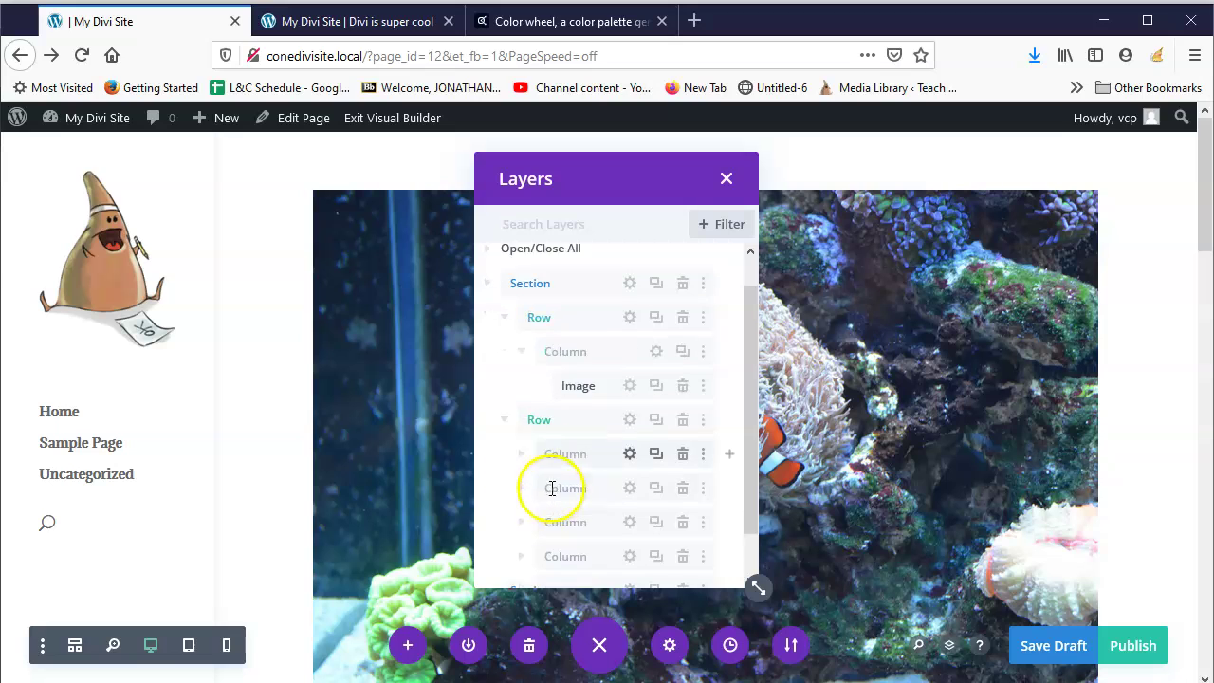
scroll(559, 465, down, 1)
scroll(1022, 455, down, 3)
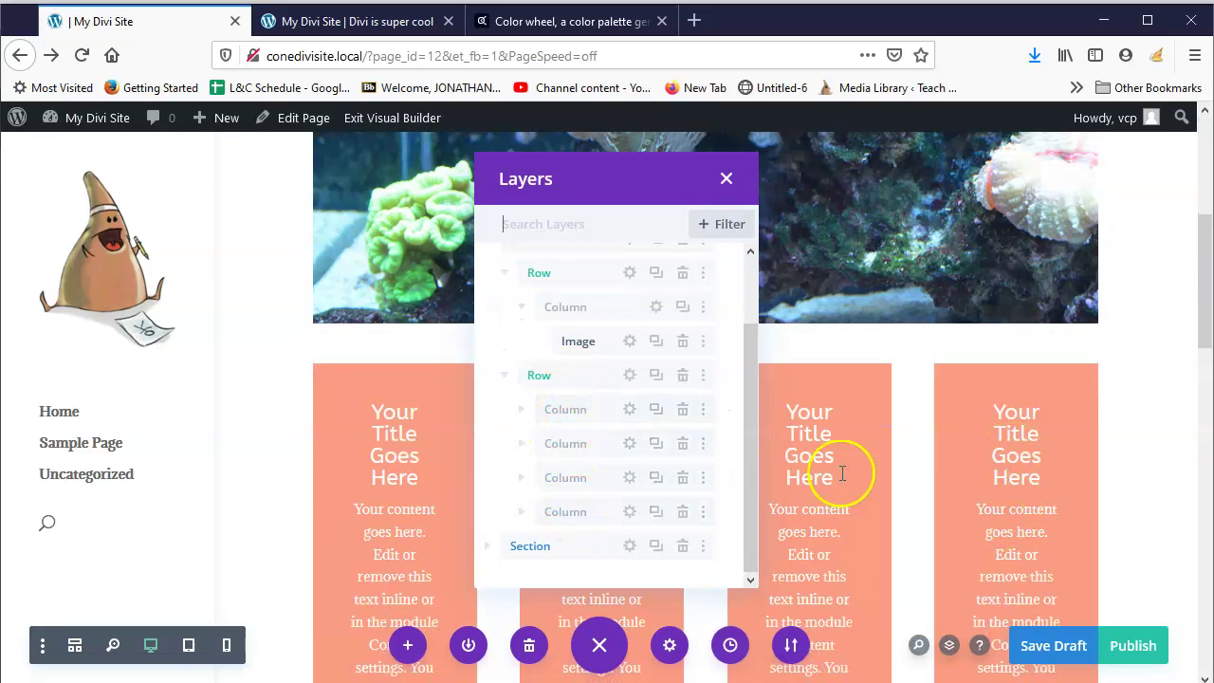
click(520, 408)
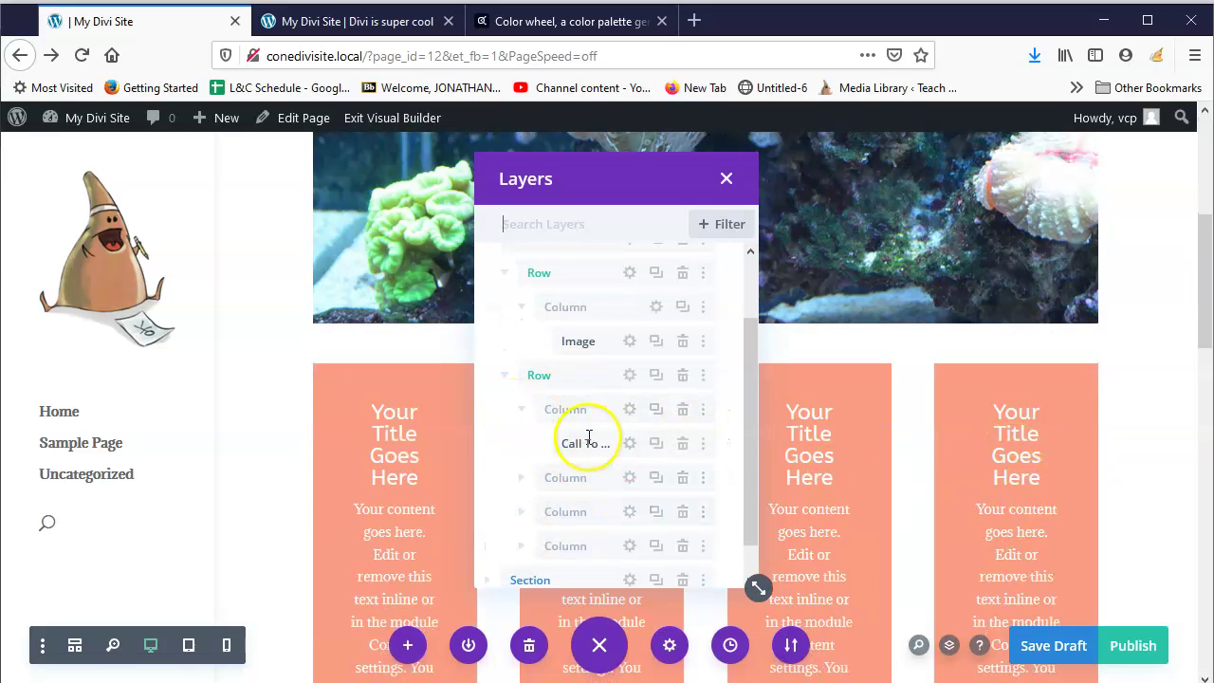
click(517, 480)
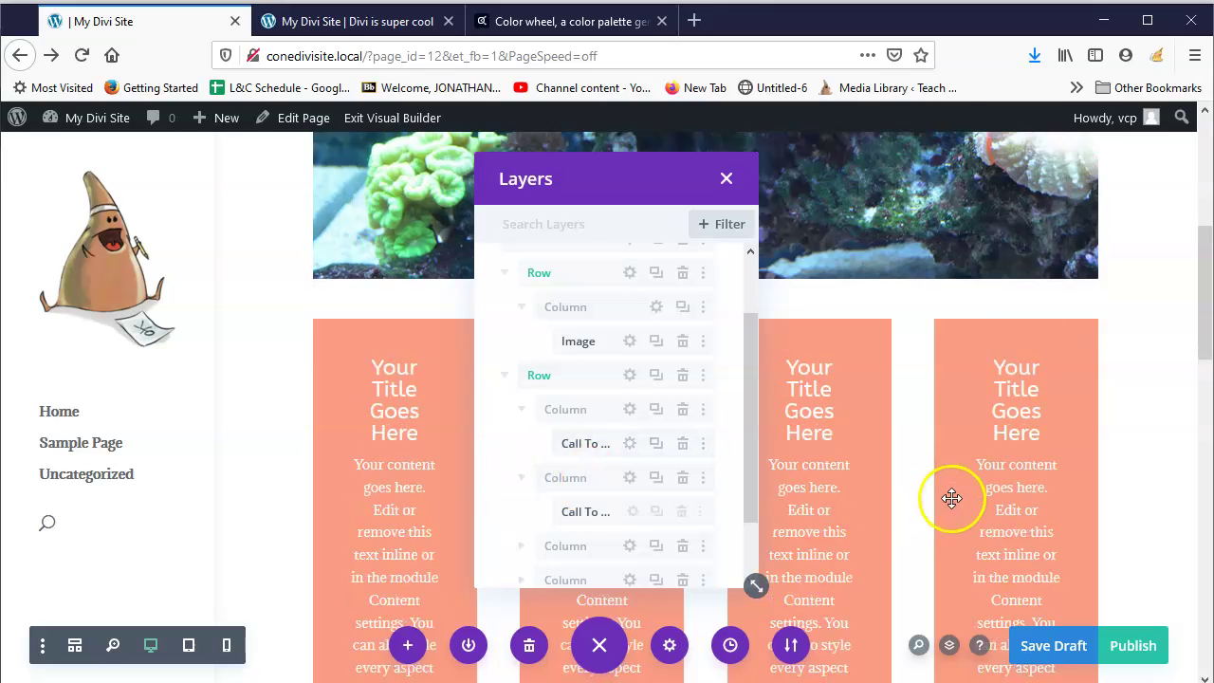
scroll(939, 496, down, 5)
scroll(559, 432, down, 2)
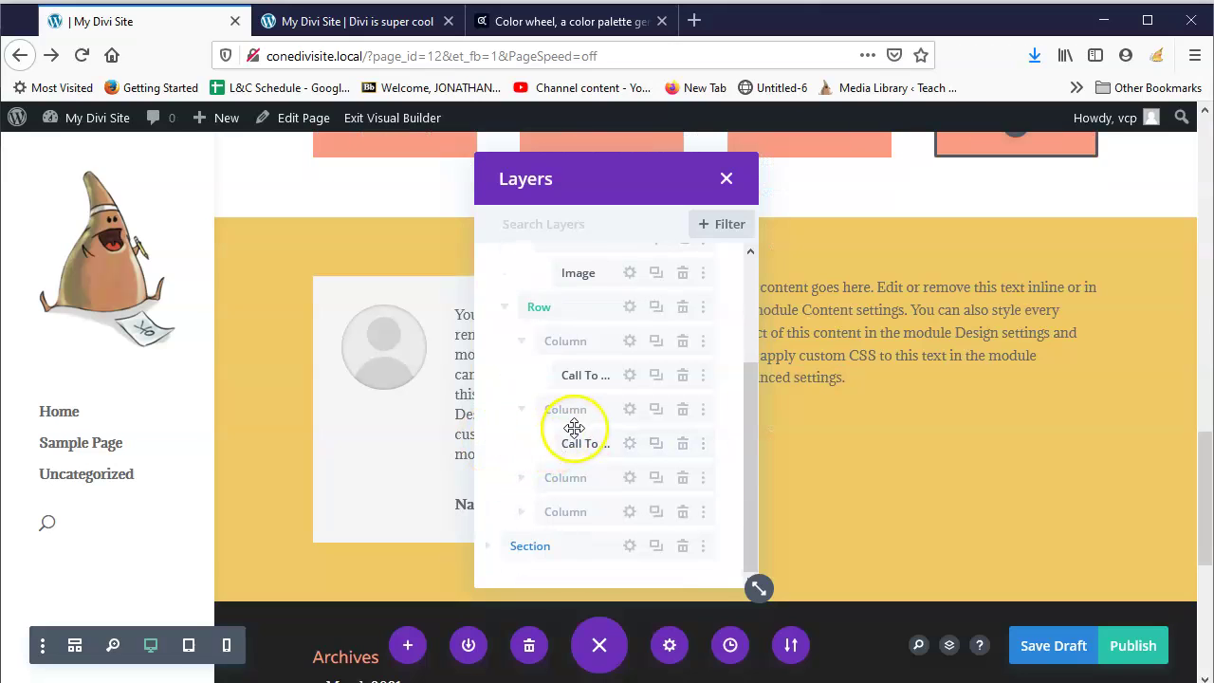
click(488, 547)
scroll(607, 512, down, 1)
click(503, 546)
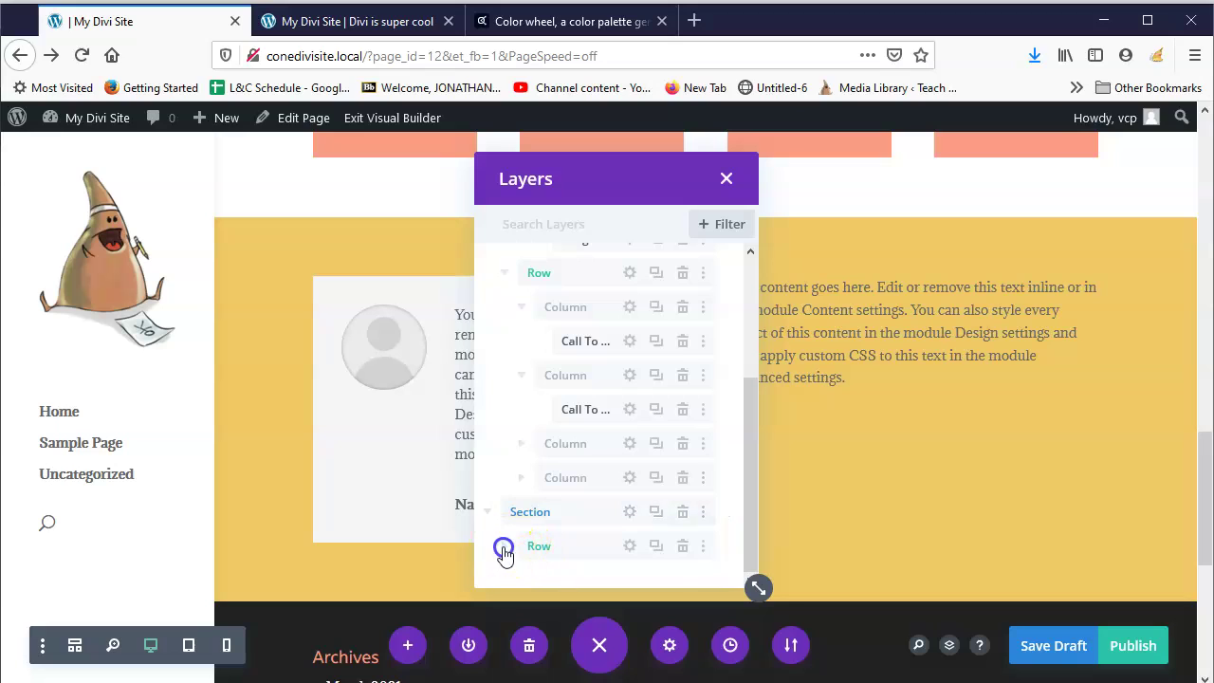
scroll(550, 550, down, 2)
click(522, 512)
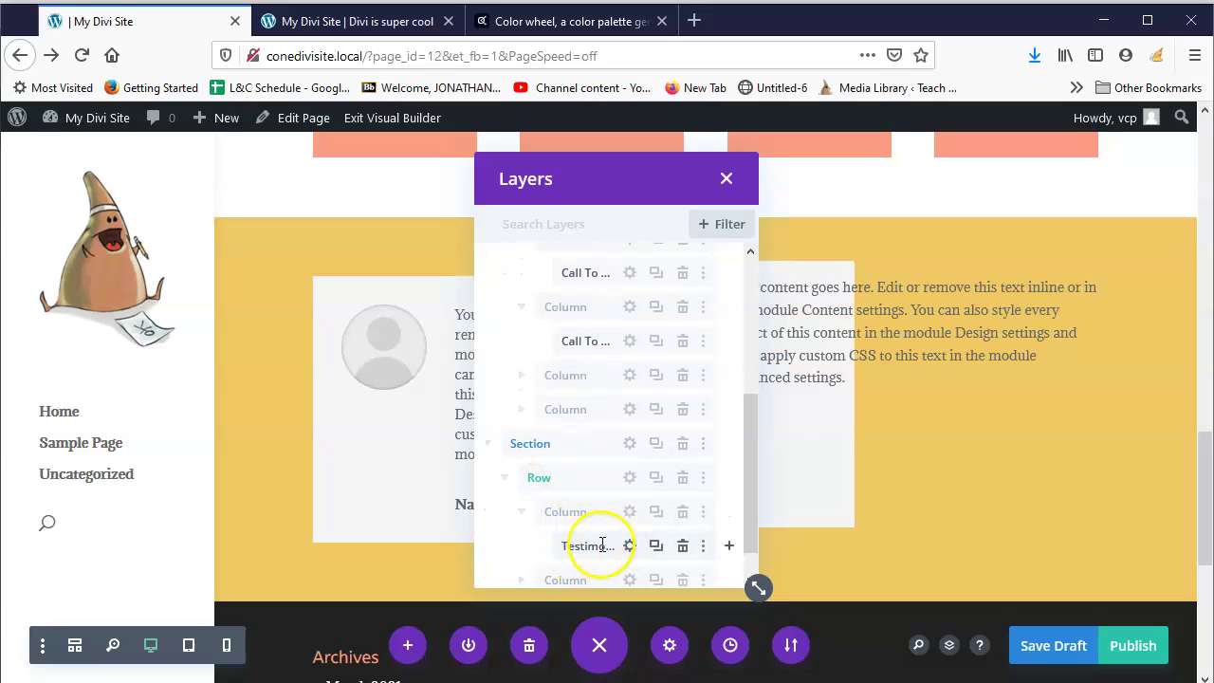
click(521, 546)
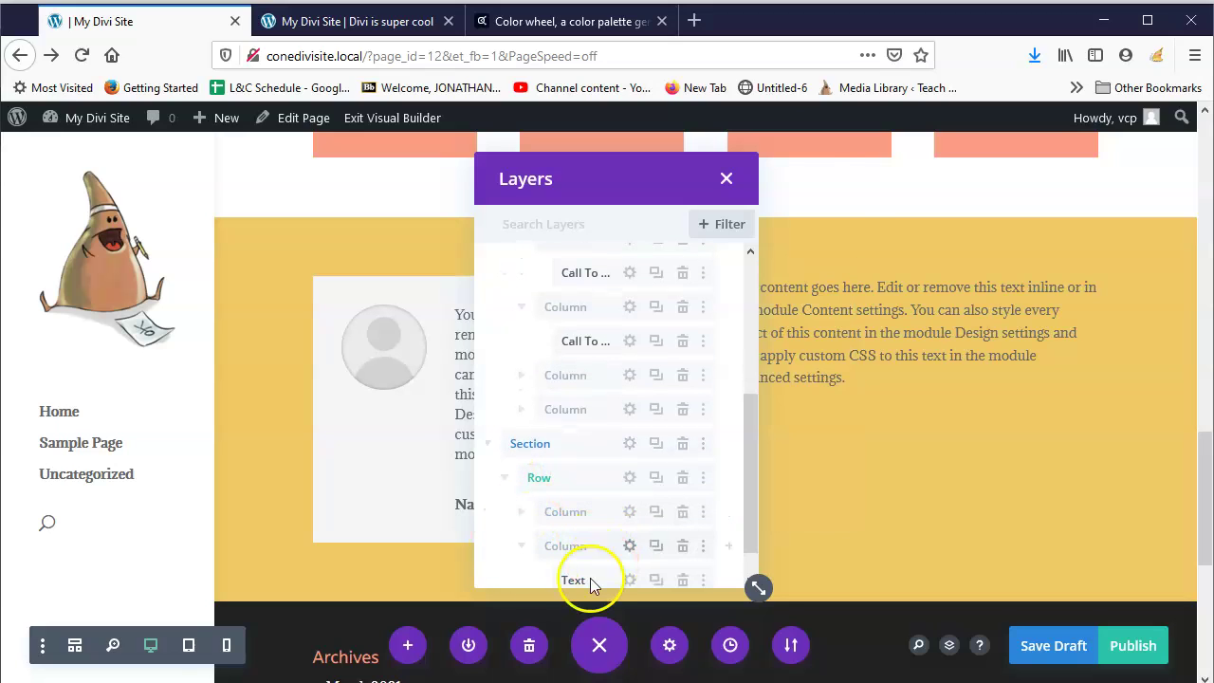
click(513, 553)
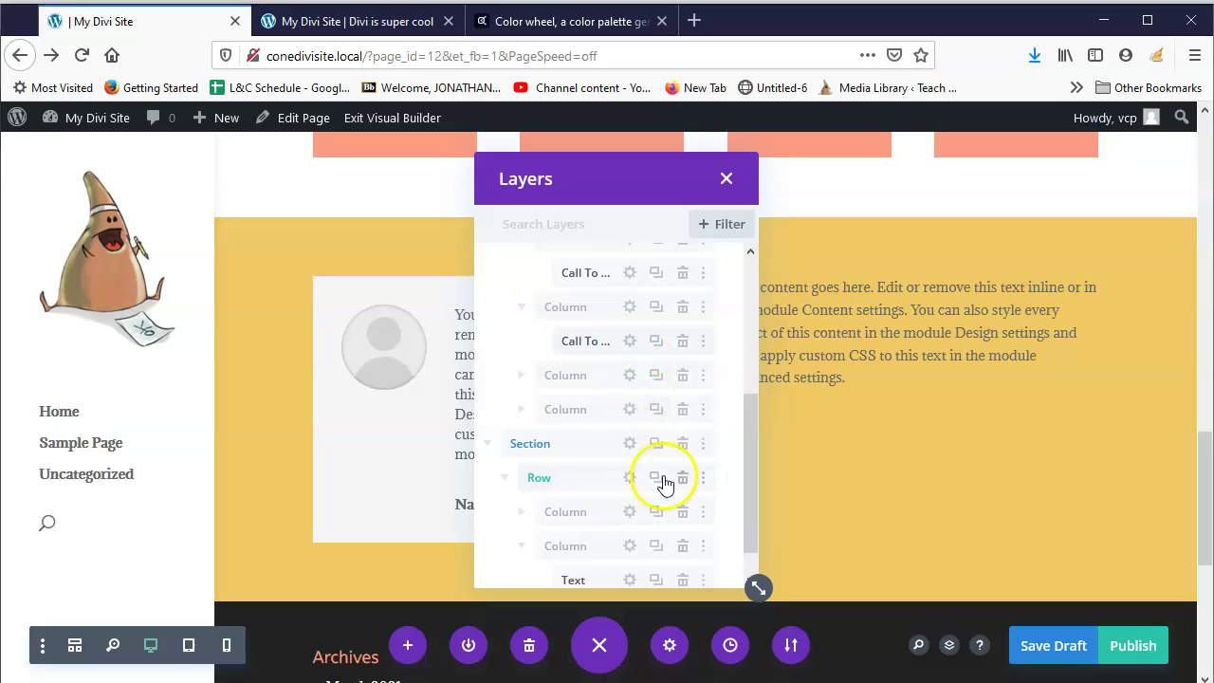
click(726, 177)
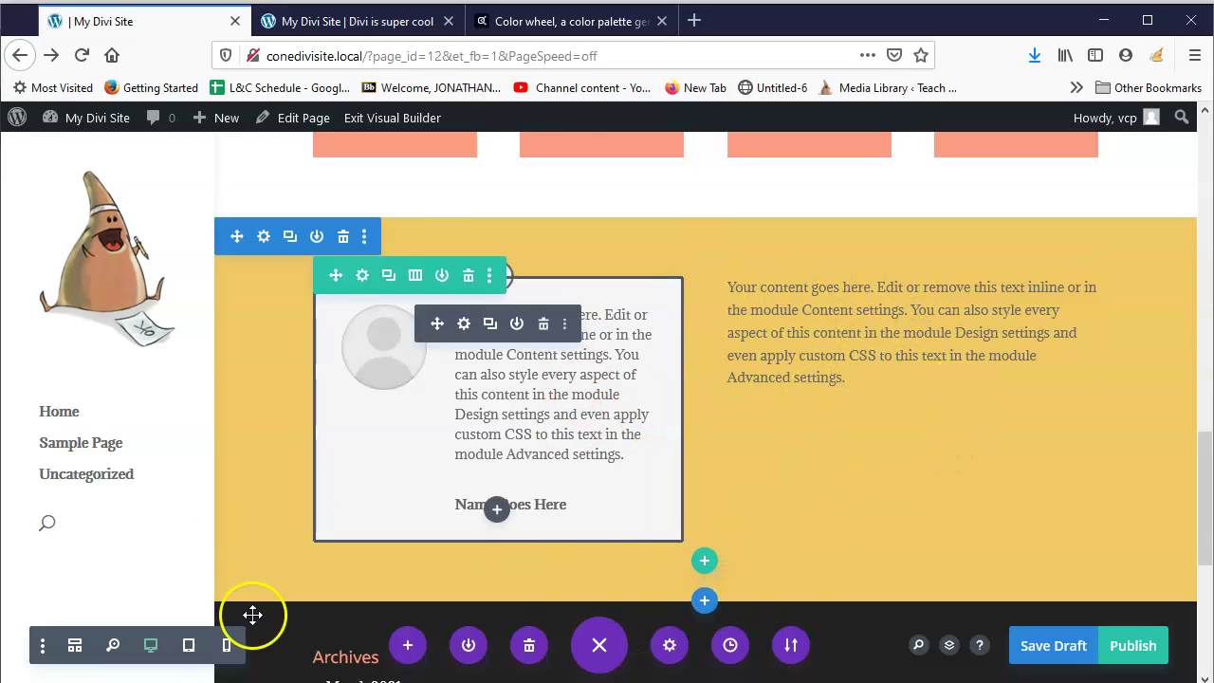
Step: Enter 'My First Divi Page' as the title in Page Settings and save the settings
click(668, 645)
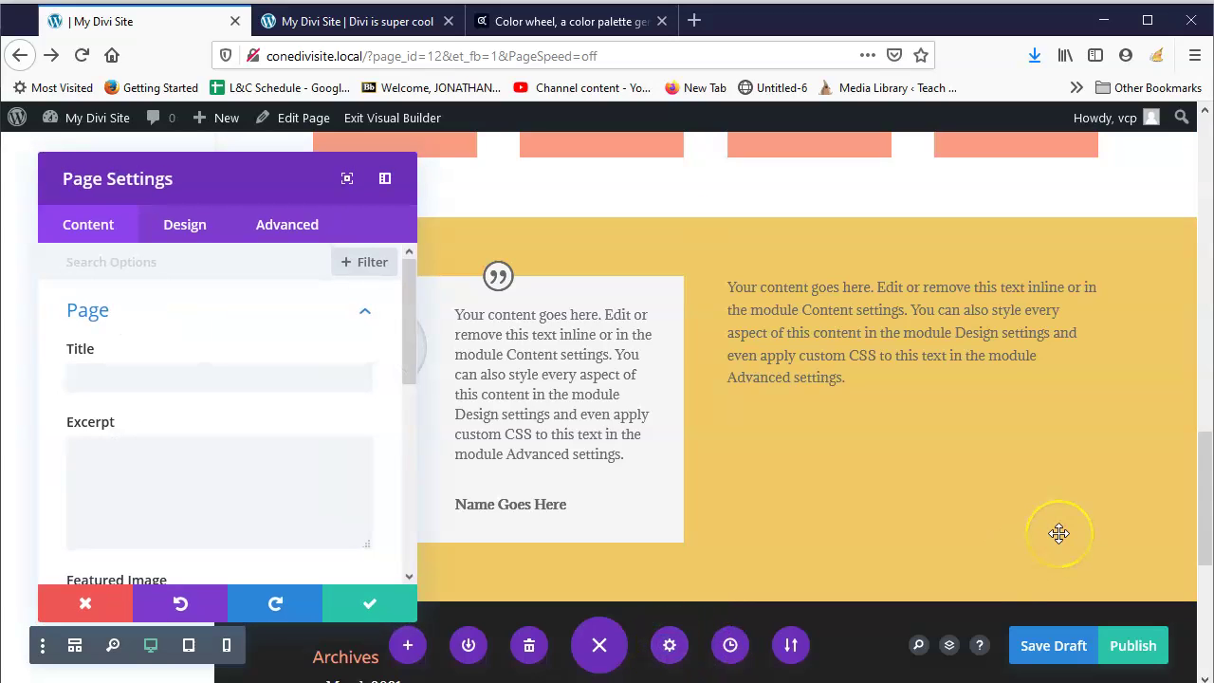
click(270, 370)
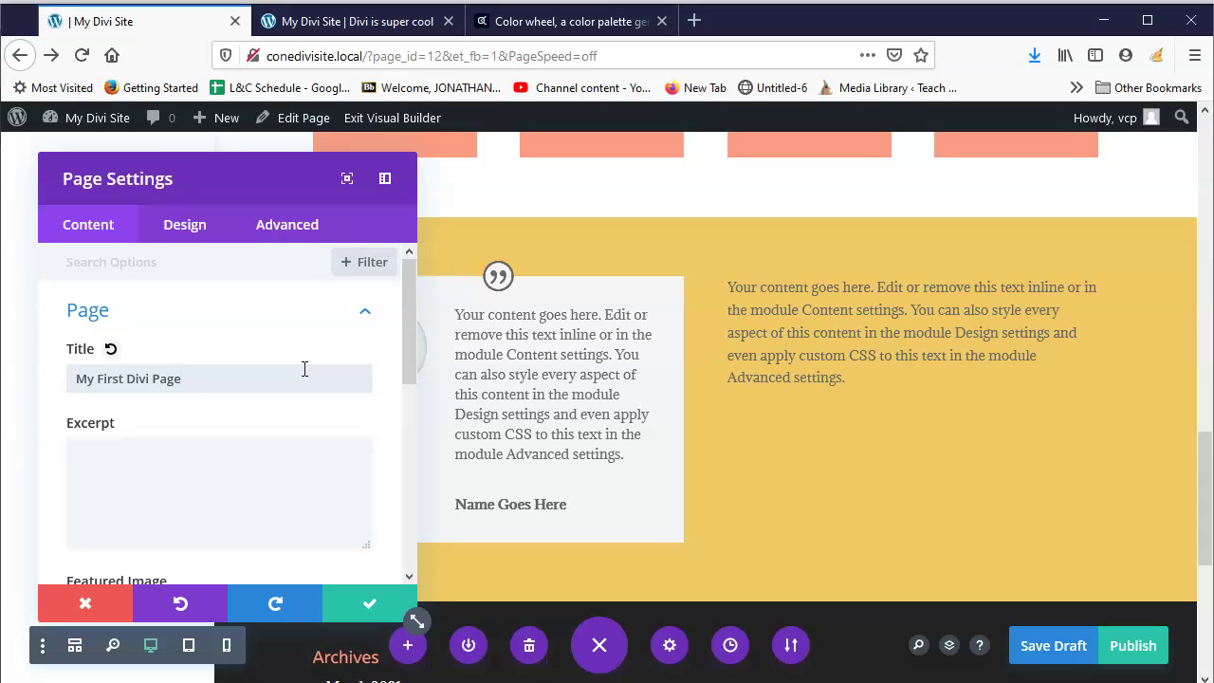
scroll(832, 335, up, 6)
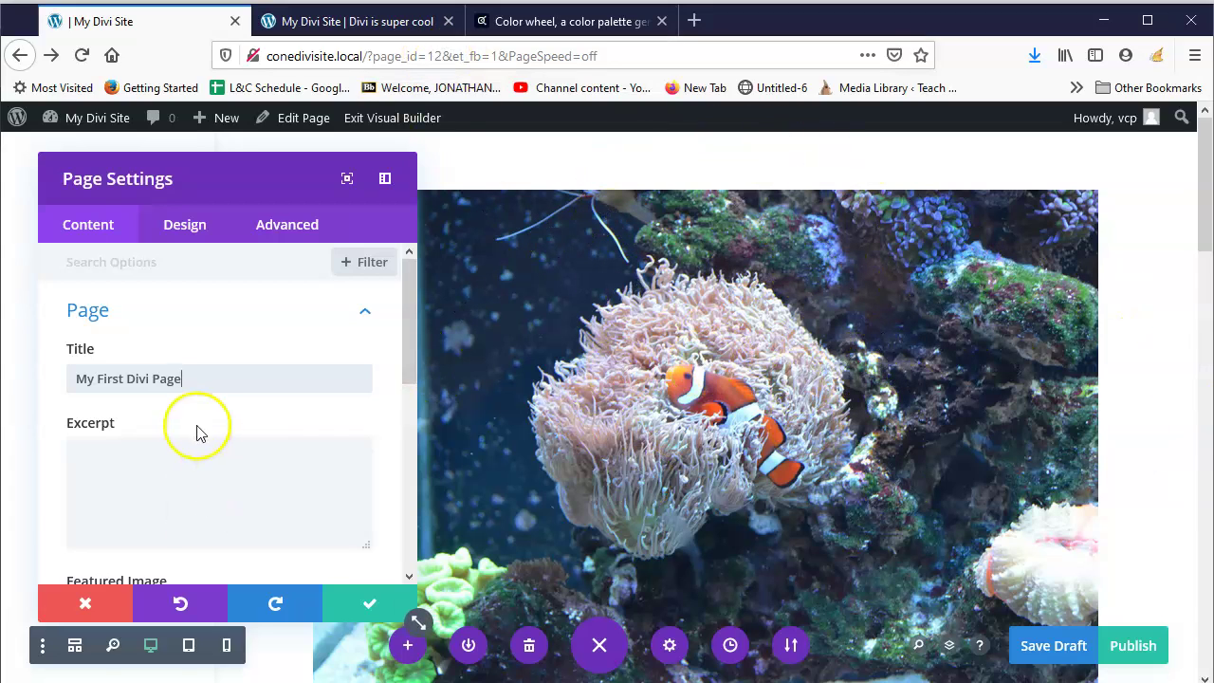
scroll(195, 474, down, 5)
scroll(238, 389, up, 1)
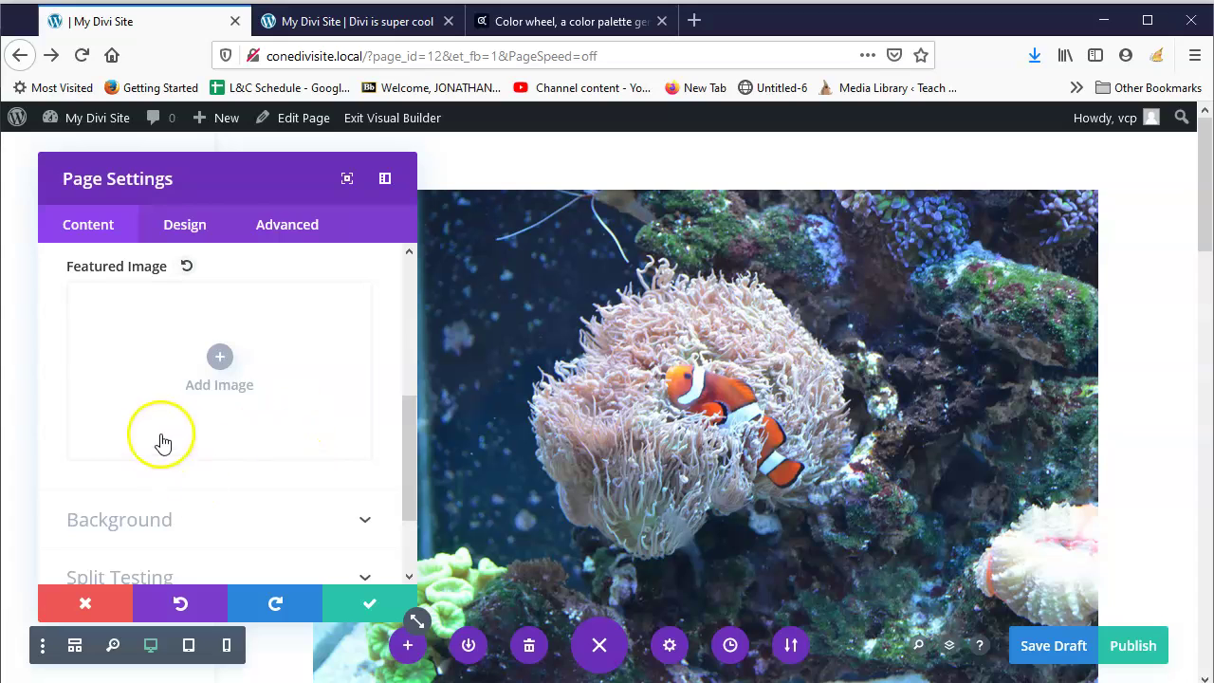
scroll(170, 398, up, 4)
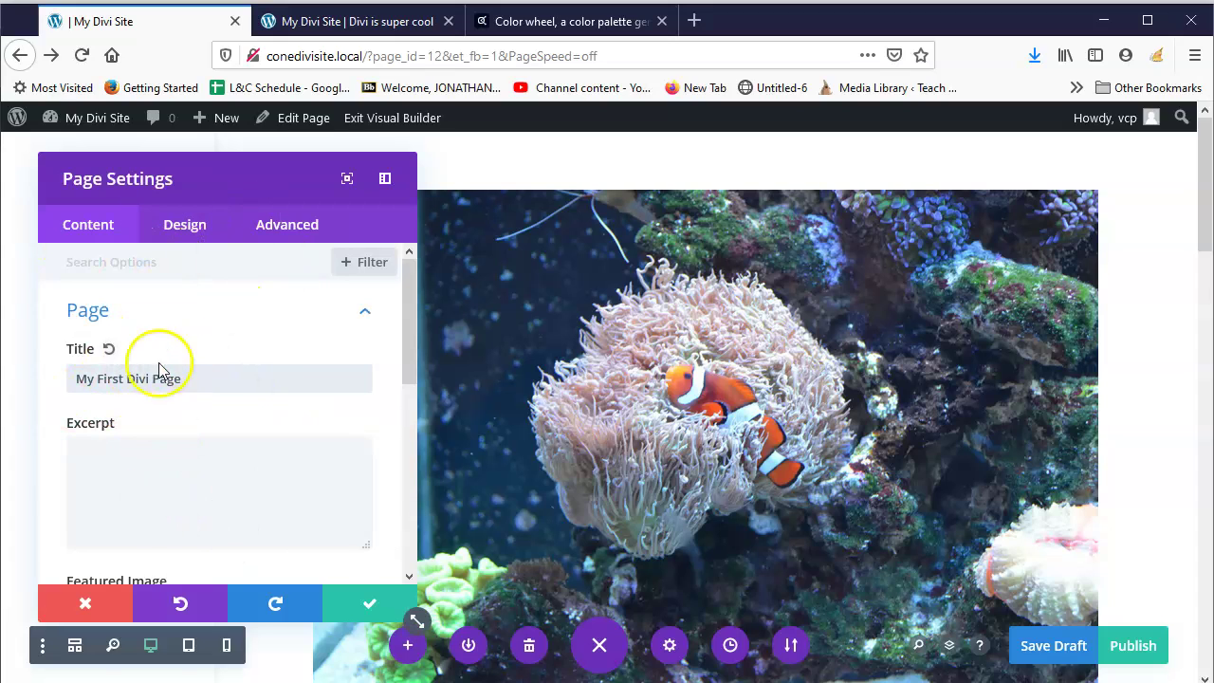
click(381, 602)
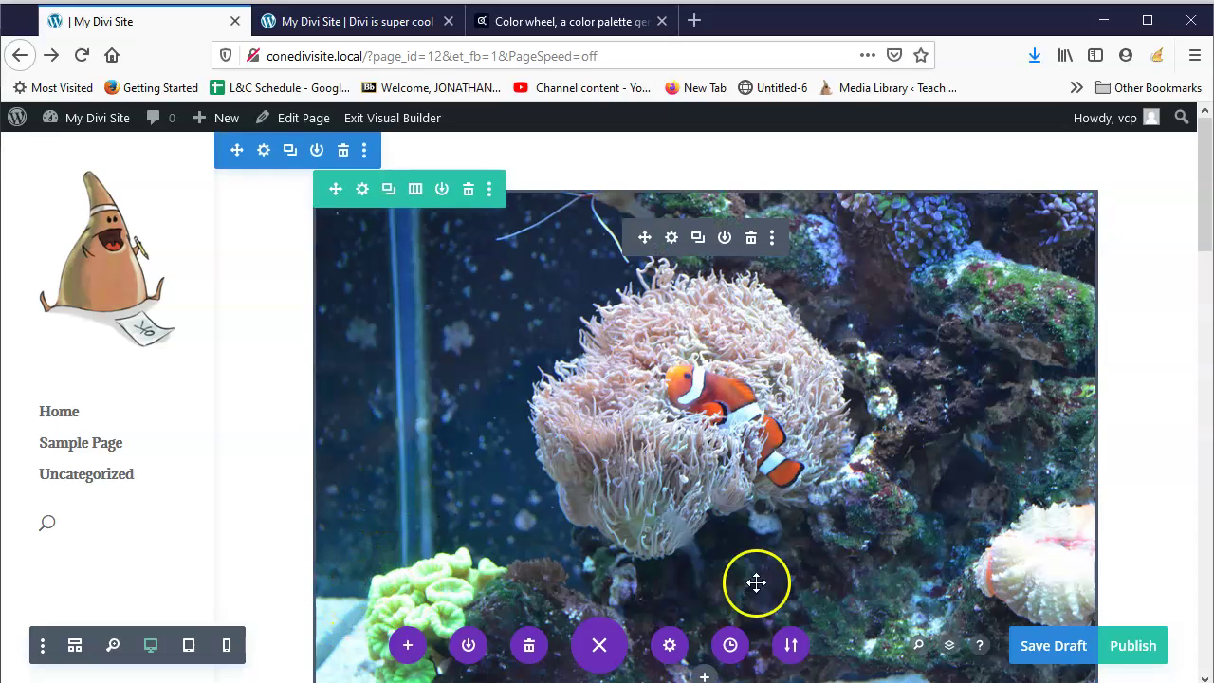
Step: Save the page with Ctrl+S, keeping the aquarium image and salmon columns
scroll(901, 559, down, 8)
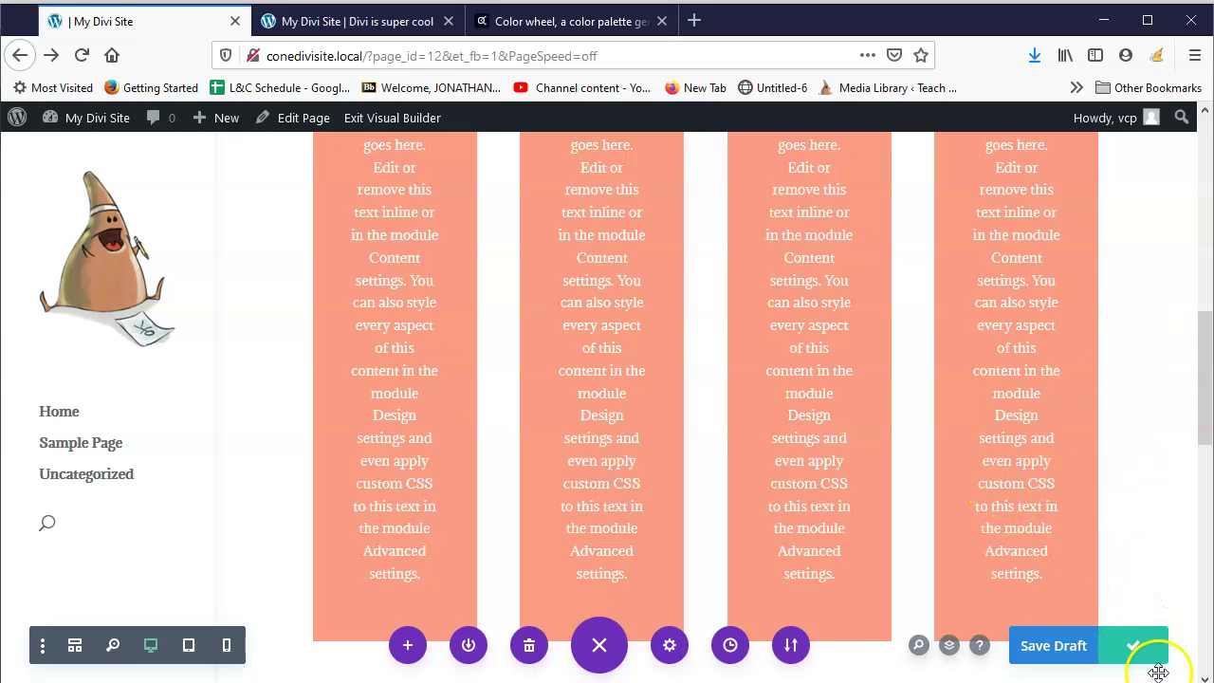
key(ctrl+s)
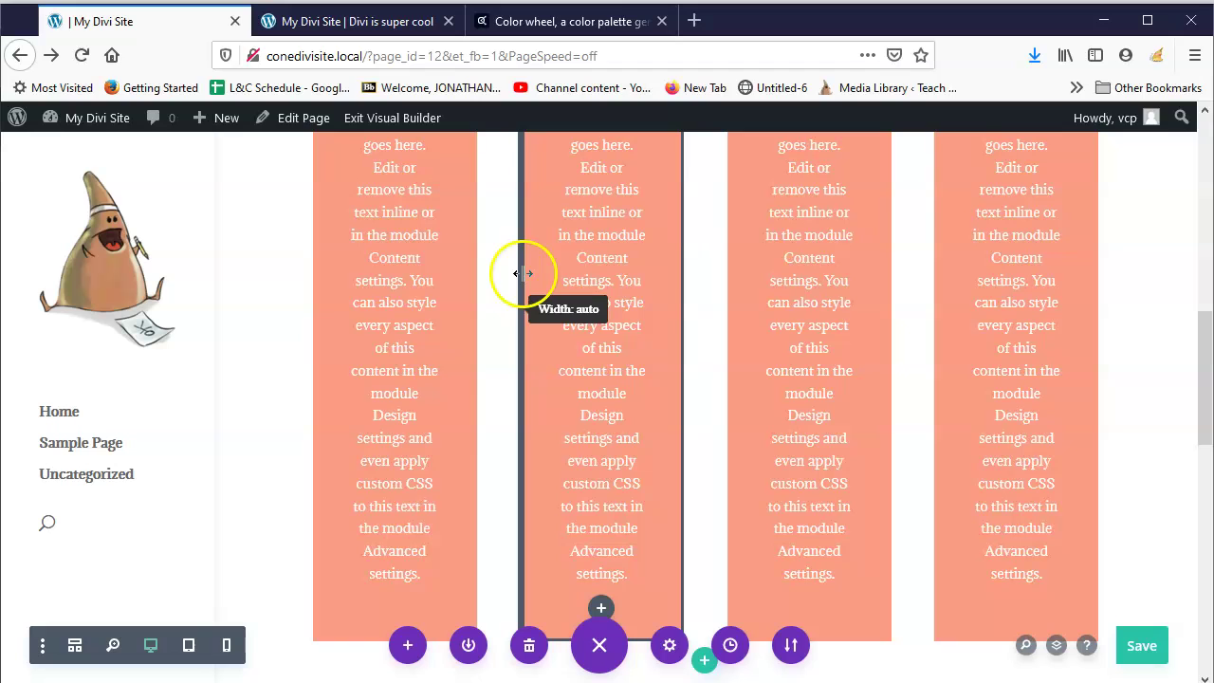
scroll(528, 223, up, 5)
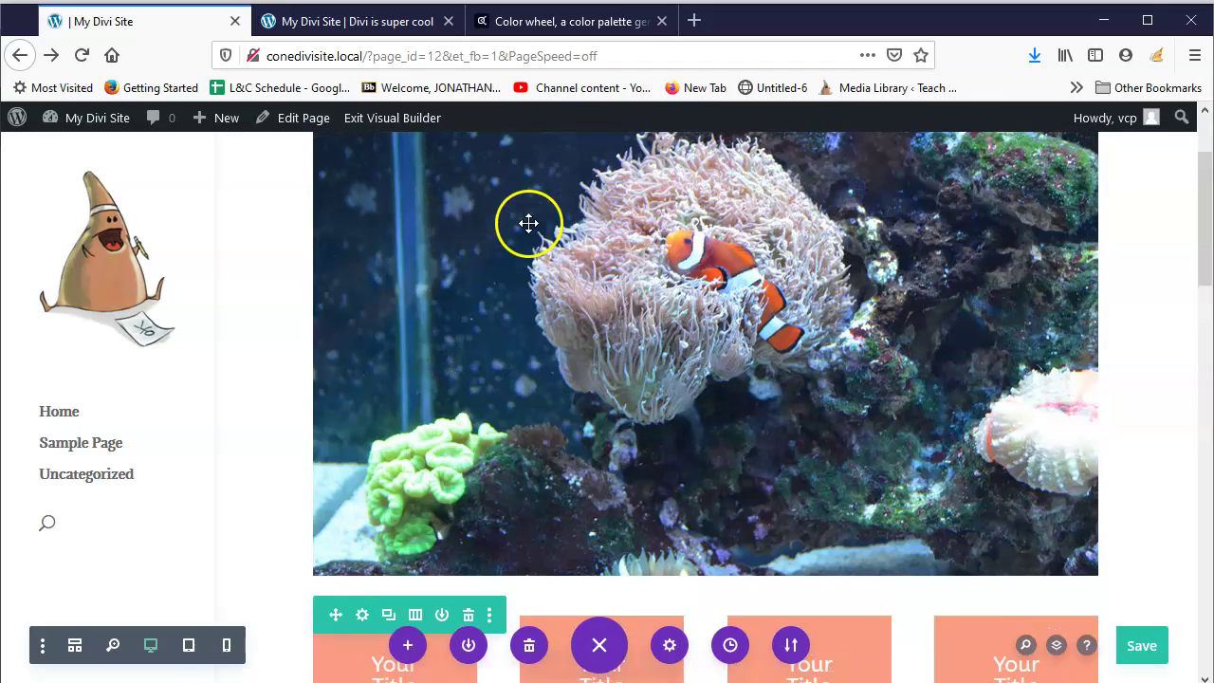
scroll(528, 223, up, 1)
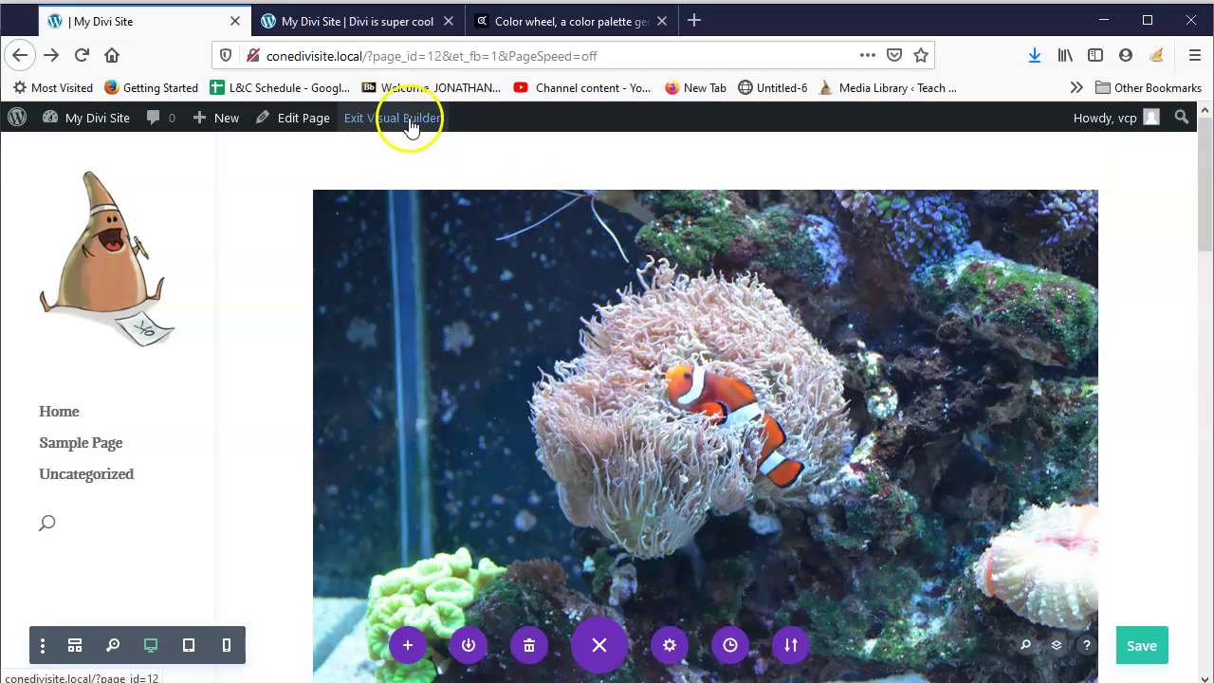
Step: Exit the Visual Builder and scroll through the live page from image to footer
click(414, 121)
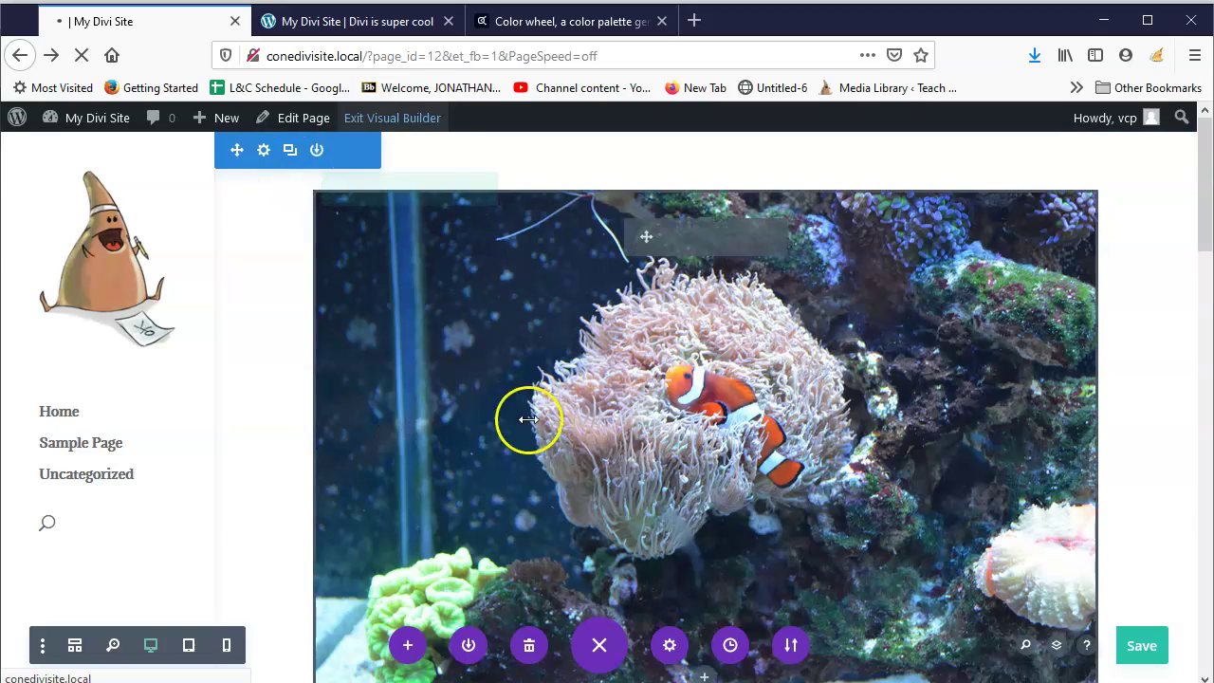
scroll(664, 285, down, 3)
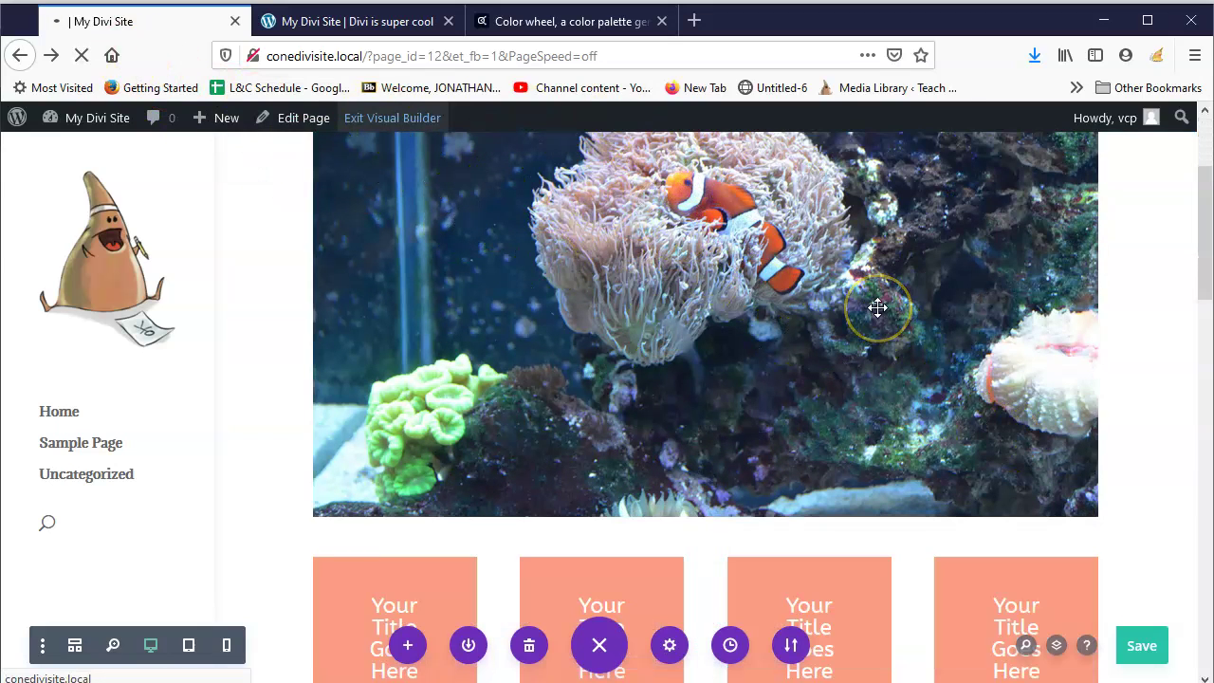
drag(875, 307, 1141, 623)
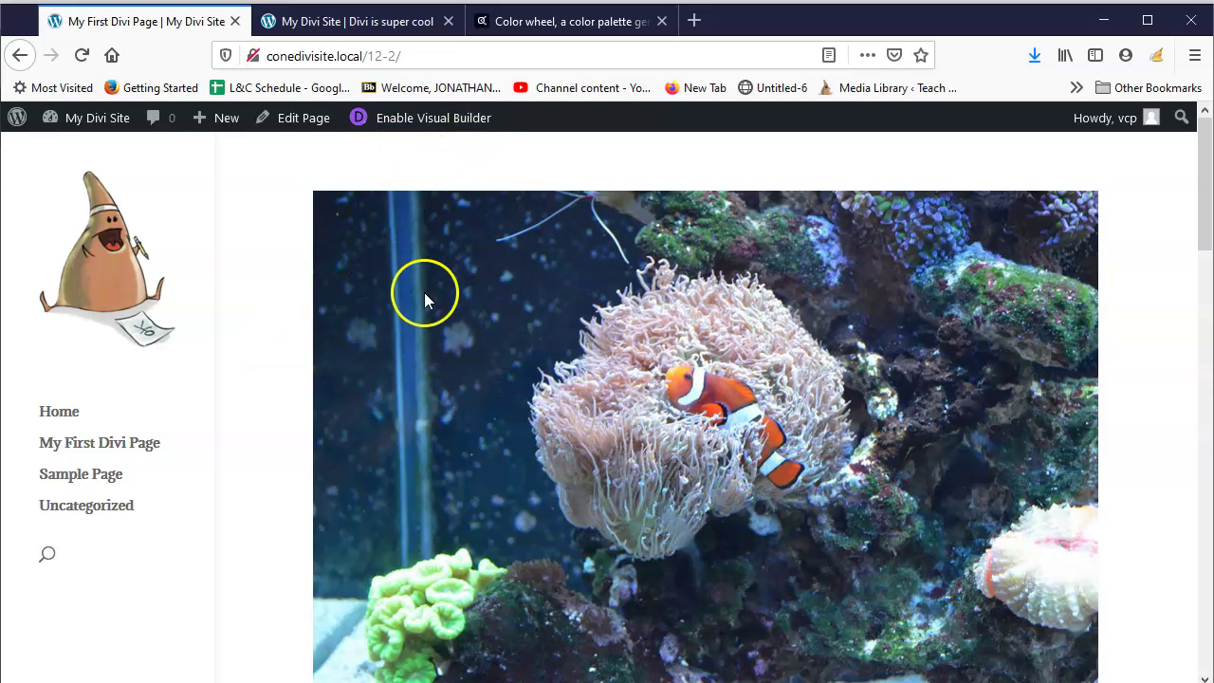
scroll(977, 399, down, 15)
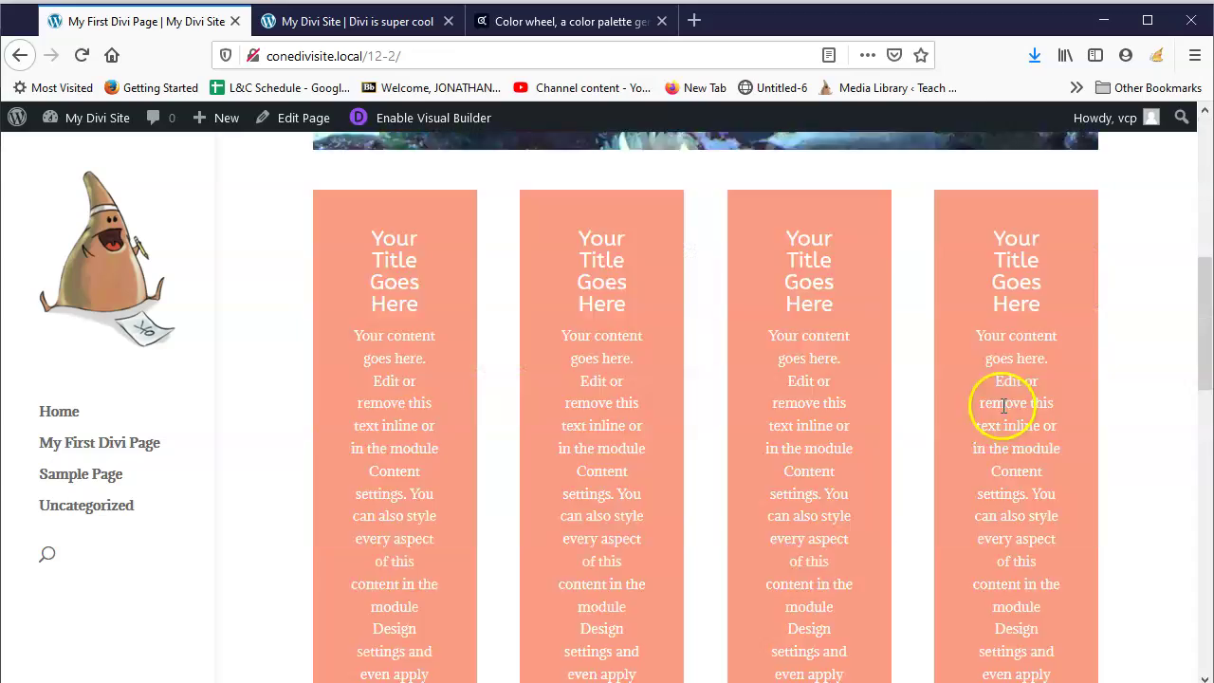
scroll(1005, 394, up, 12)
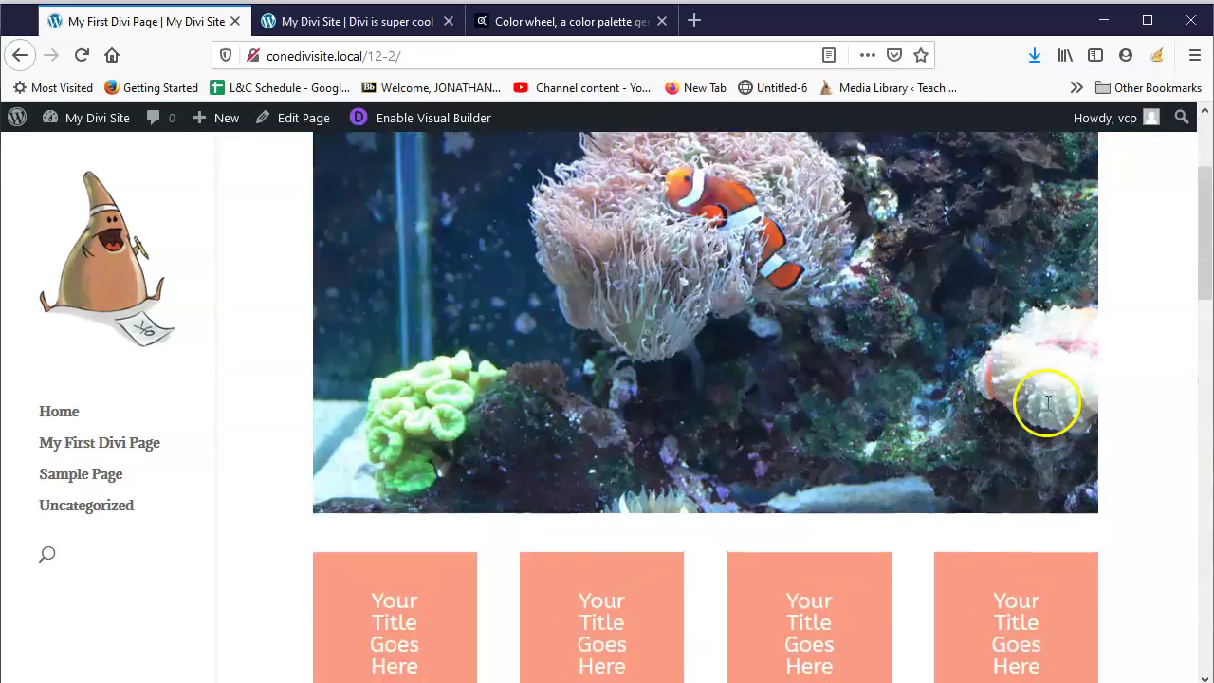
scroll(1051, 424, down, 3)
scroll(1077, 383, down, 8)
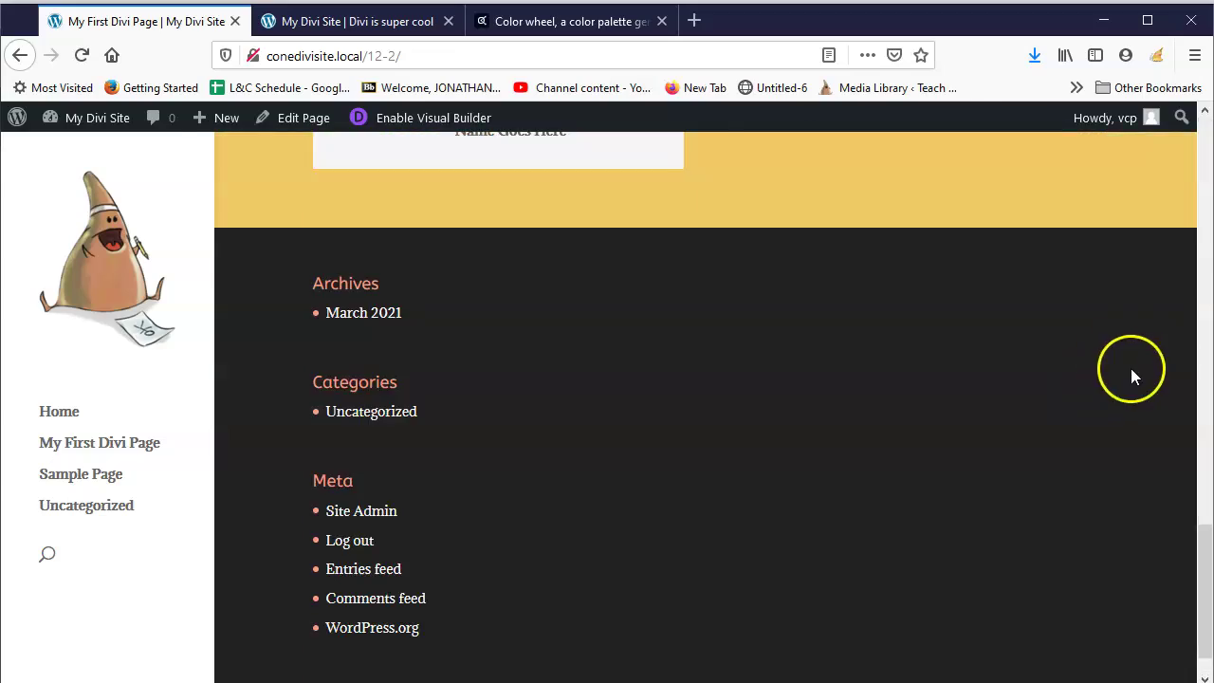
scroll(1130, 368, up, 8)
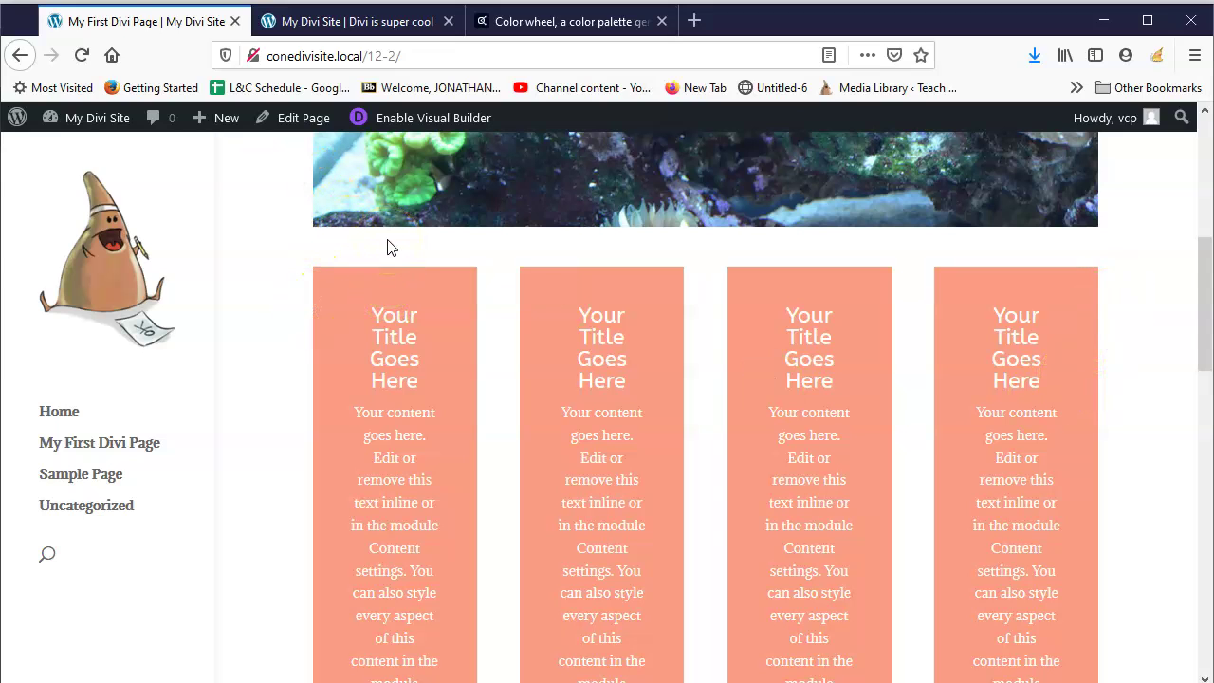
scroll(699, 474, up, 5)
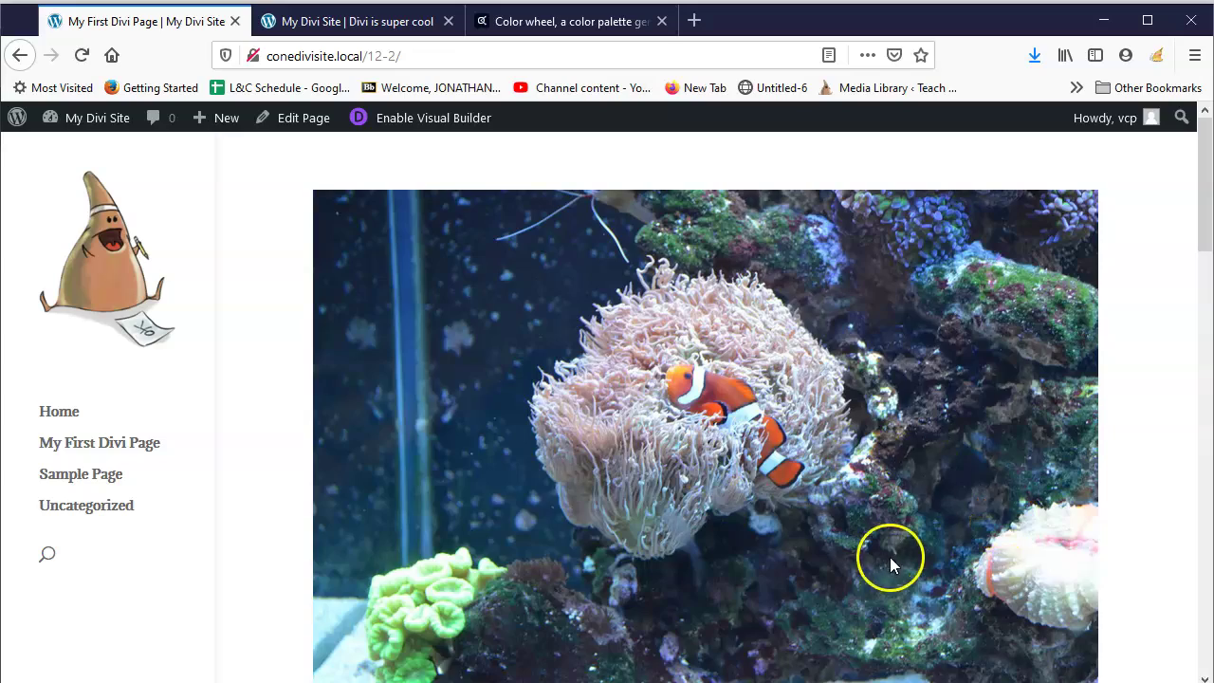
scroll(889, 564, down, 8)
scroll(948, 379, up, 9)
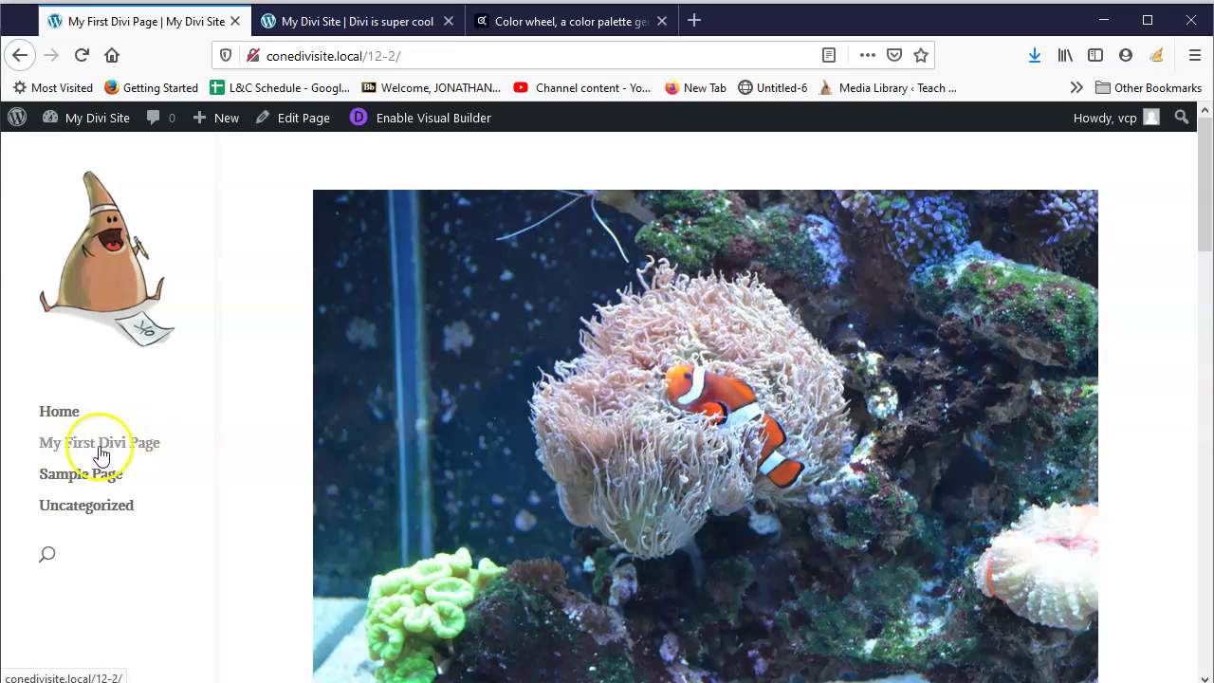
Step: Go to the WordPress Dashboard and reach the Pages menu
click(102, 122)
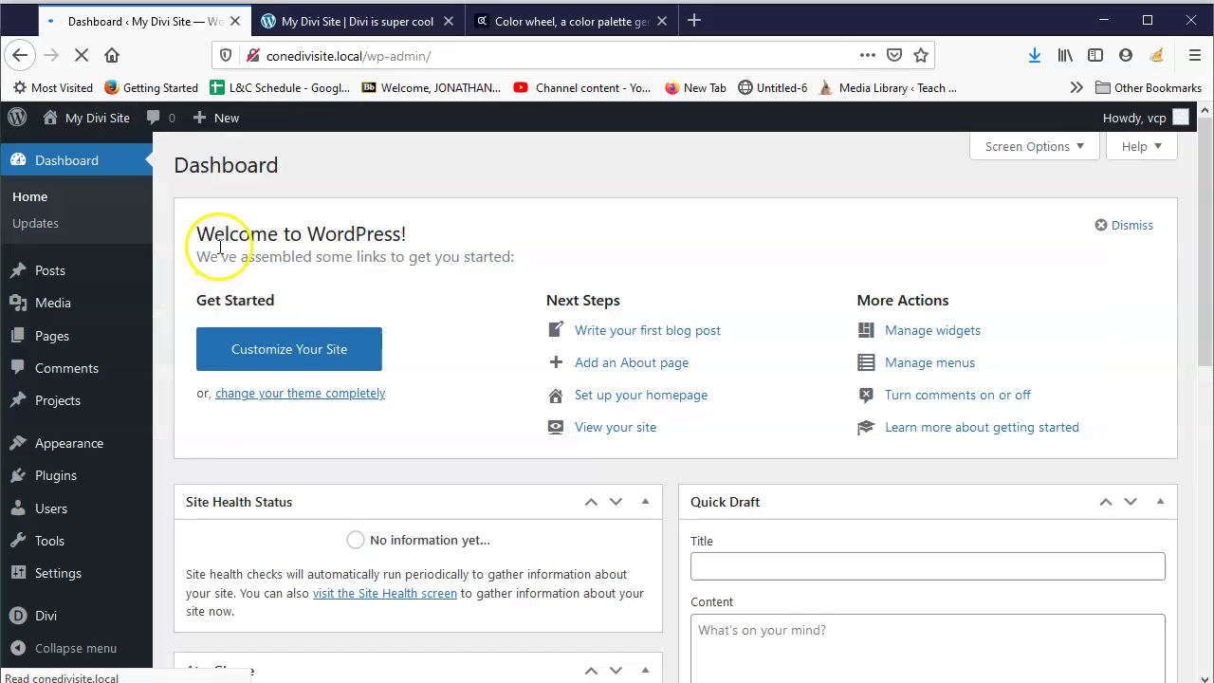
mouse_move(51, 343)
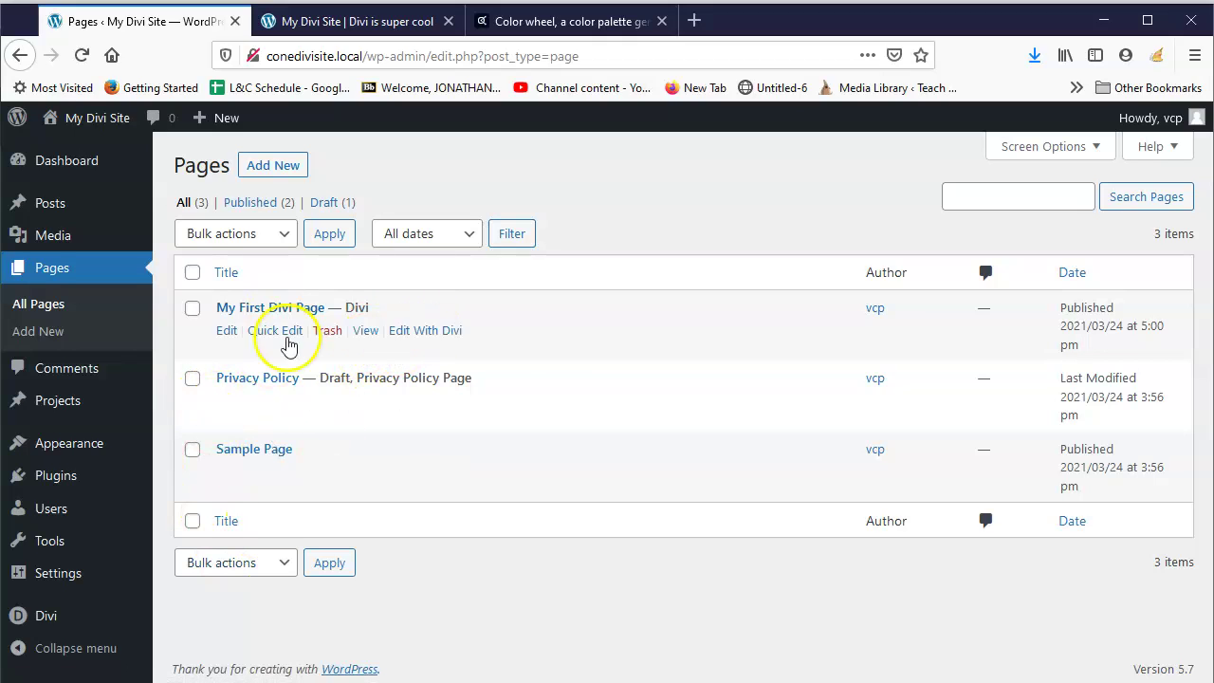
Step: Close the extra live-site tab and the Adobe Color tab
click(408, 28)
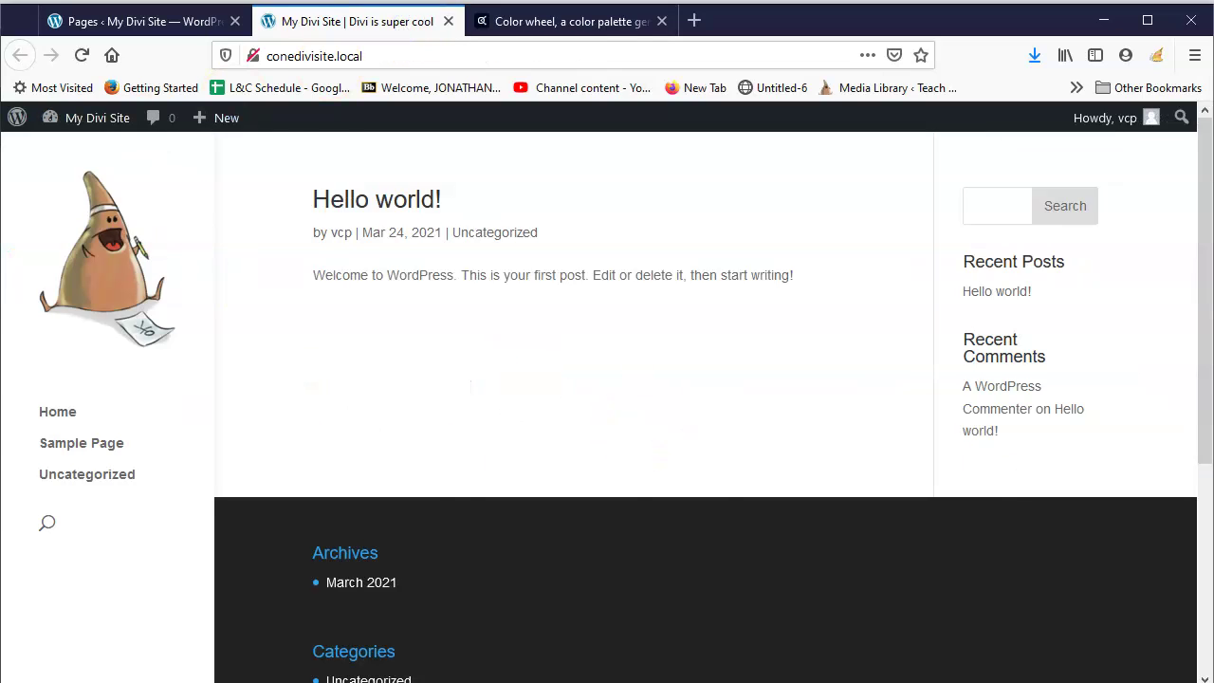
click(449, 21)
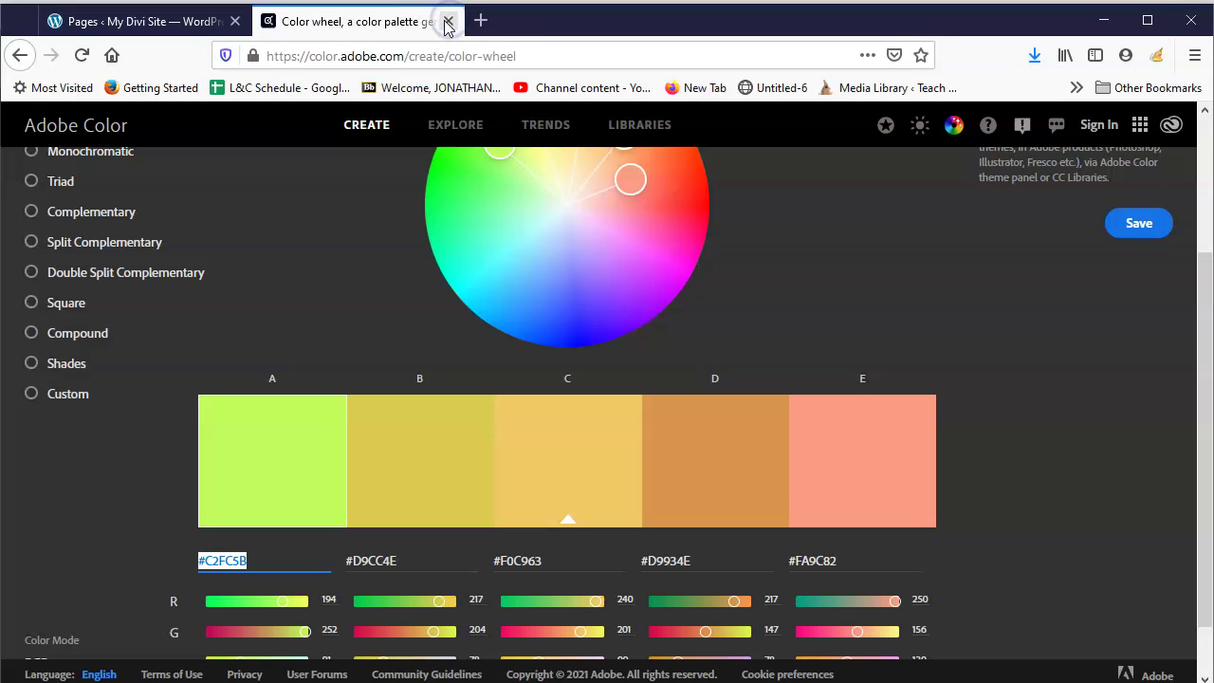
click(448, 22)
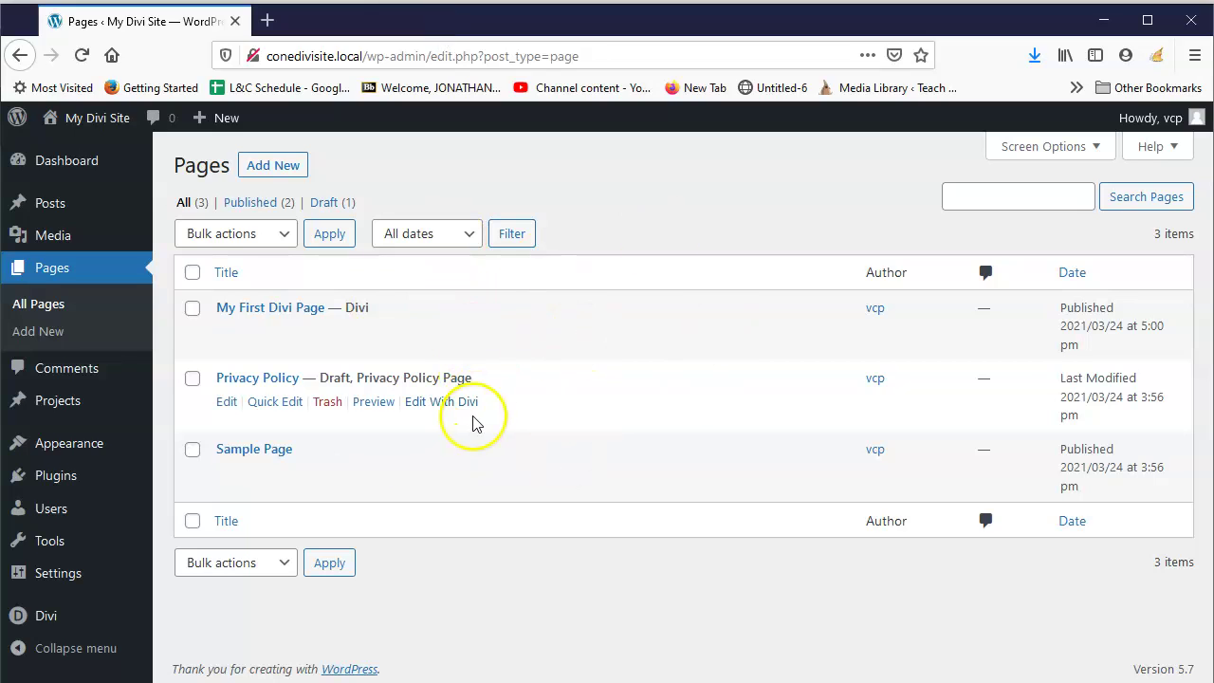